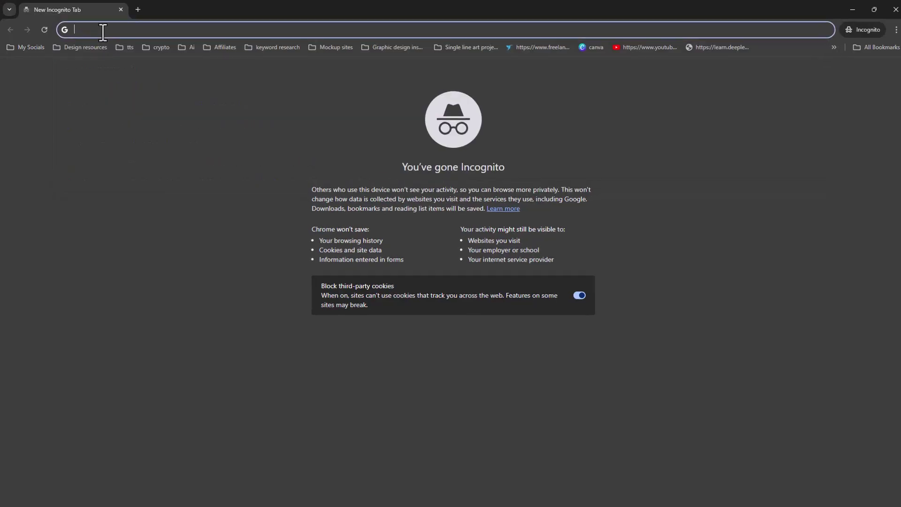
Step: Search Chrome for 'wondershare virbo' and look through the virbo.wondershare.com homepage
type("wondershare virbo")
key("Return")
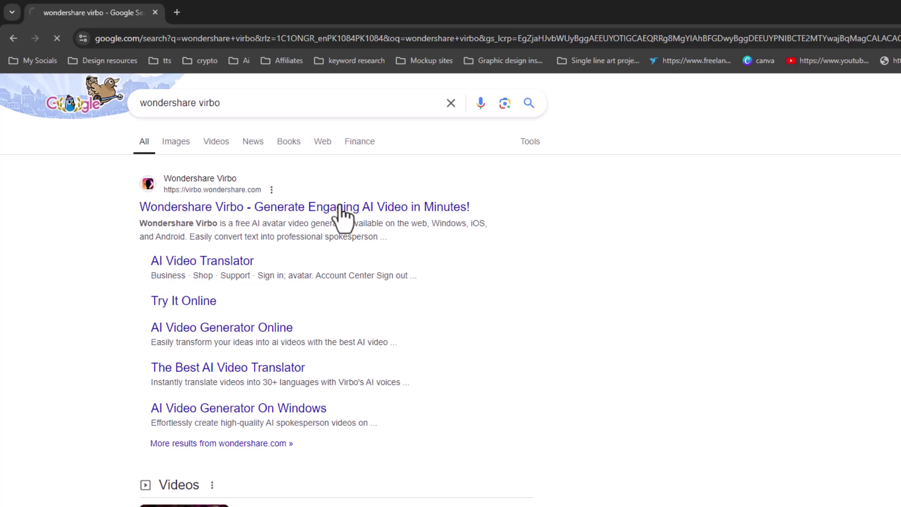
left_click(340, 209)
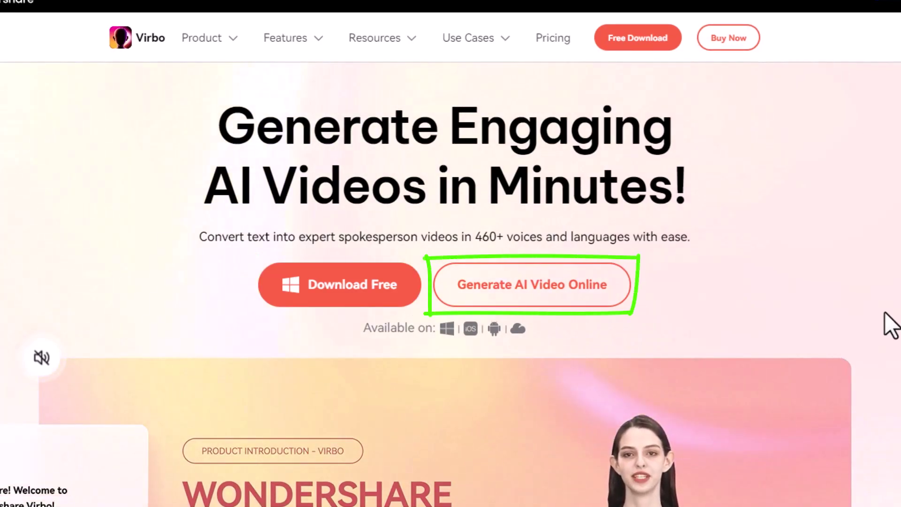
scroll(890, 325, "down", 2)
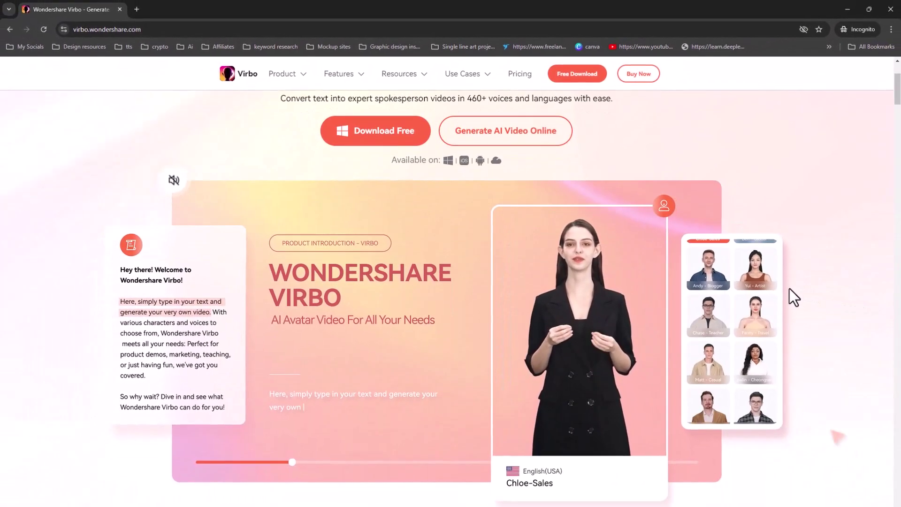
scroll(789, 288, "down", 2)
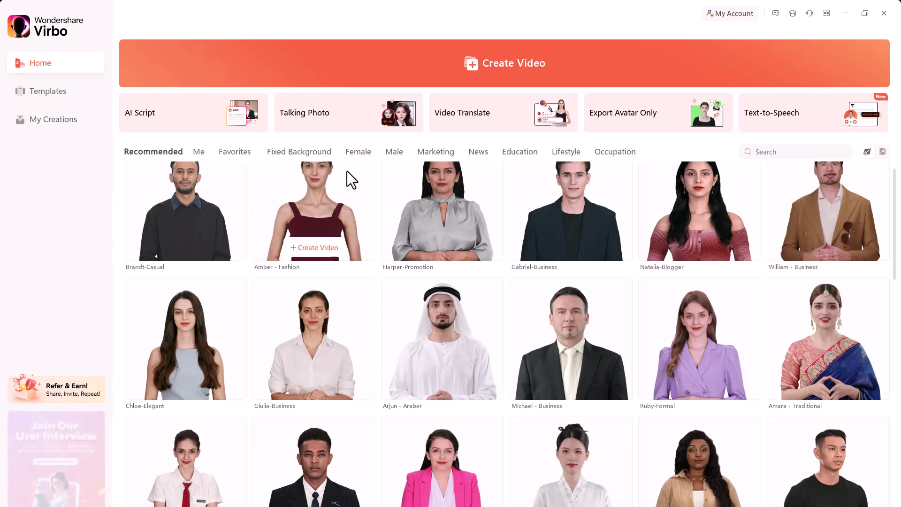
scroll(372, 188, "down", 2)
scroll(420, 235, "down", 5)
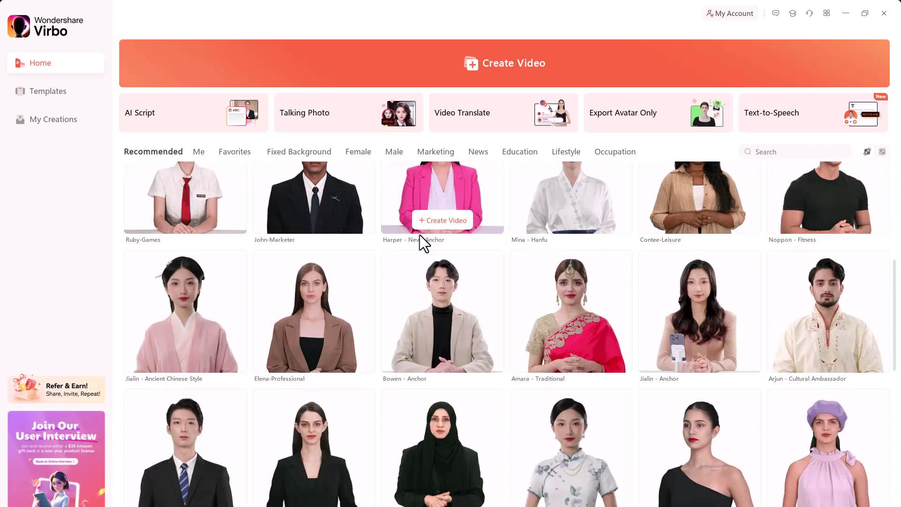
Step: Browse the Marketing, News, Education and Lifestyle avatar categories, then run an avatar name search
scroll(420, 235, "down", 3)
scroll(420, 235, "up", 10)
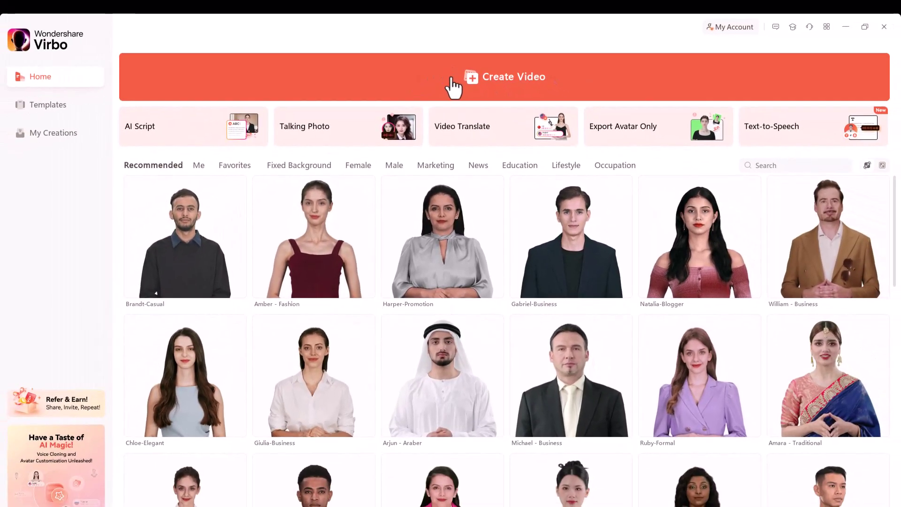
mouse_move(347, 185)
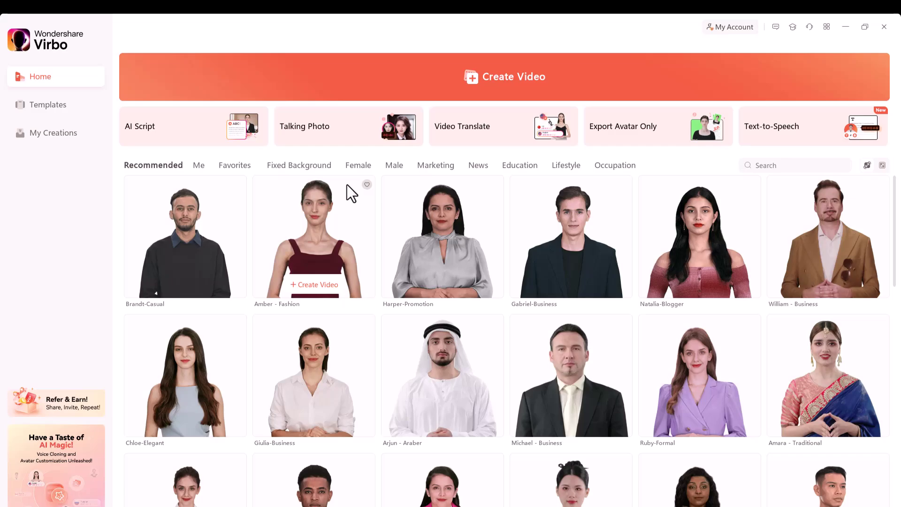
left_click(446, 166)
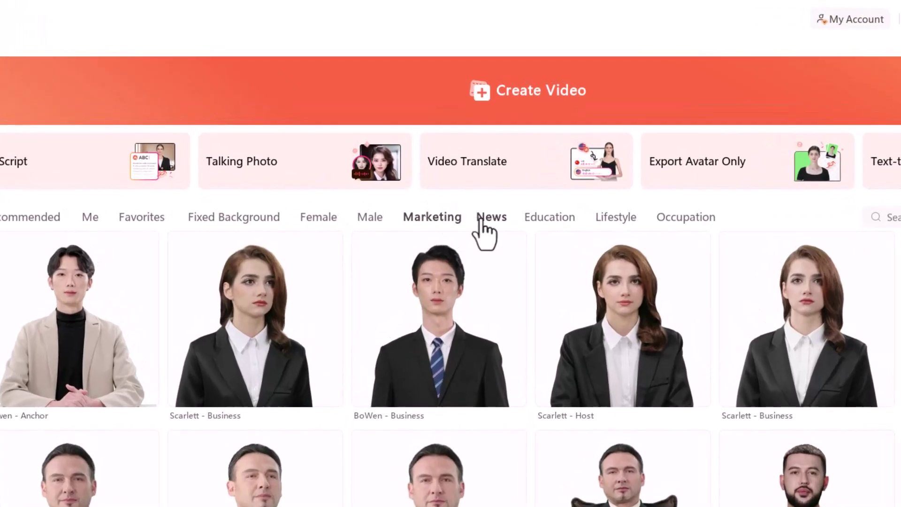
left_click(484, 220)
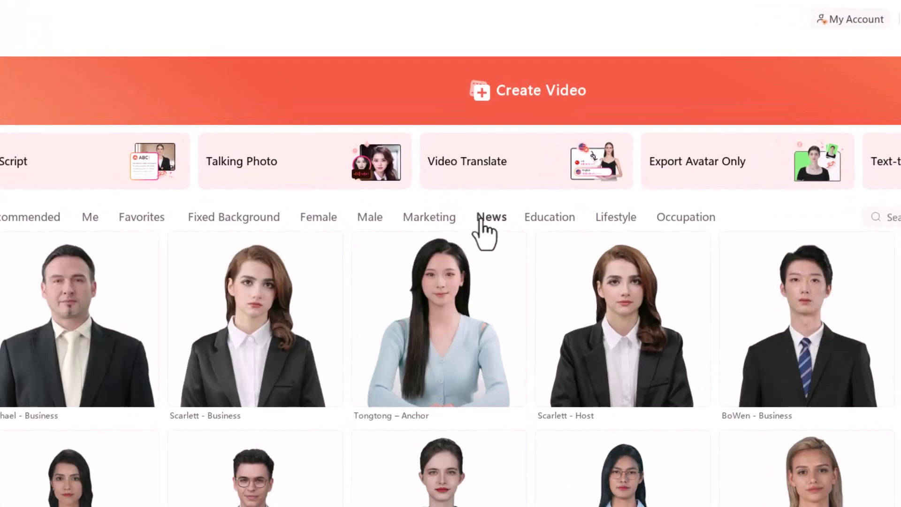
scroll(519, 315, "down", 10)
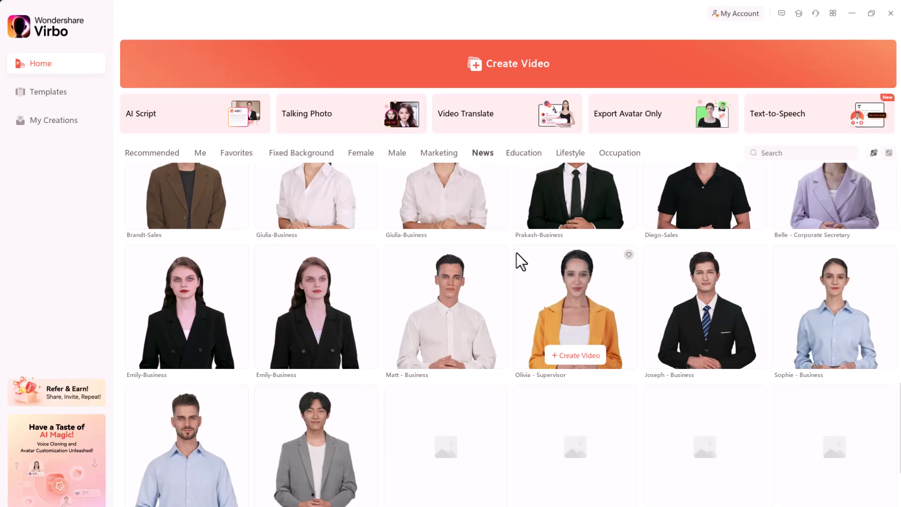
scroll(508, 221, "down", 1)
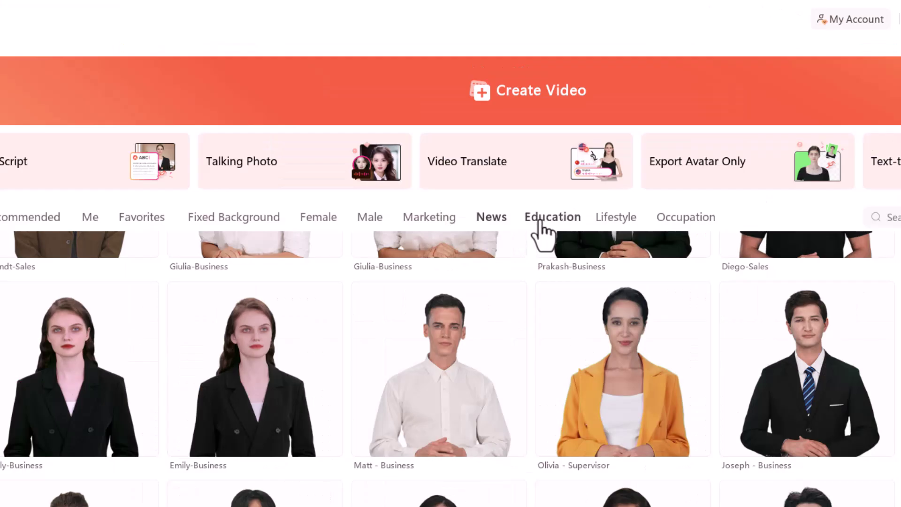
left_click(518, 153)
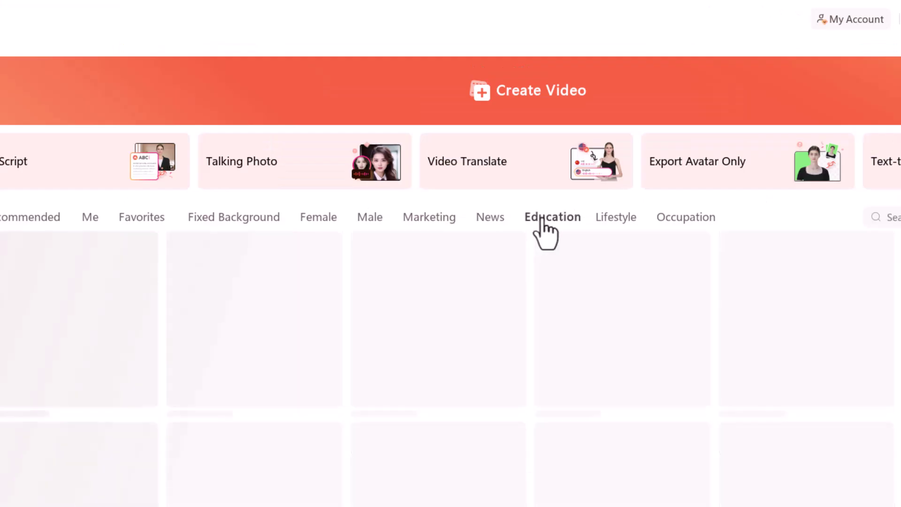
left_click(616, 217)
left_click(766, 121)
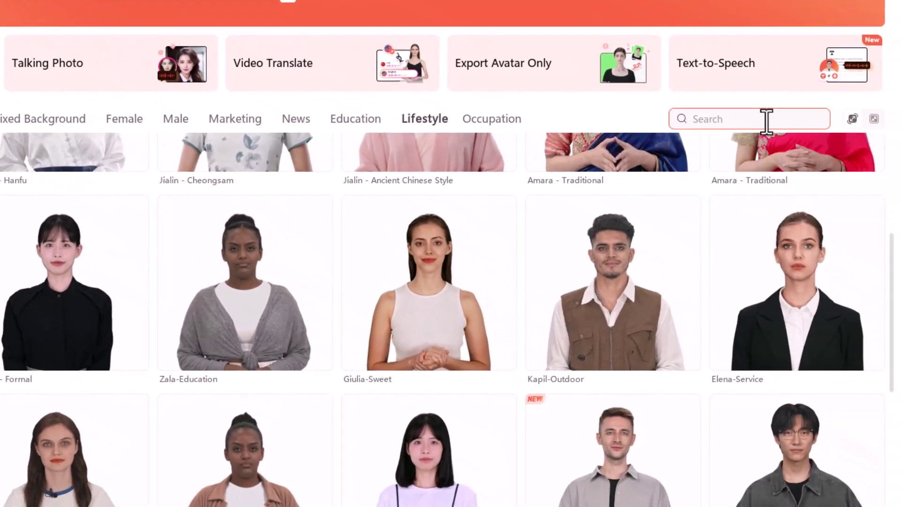
key("Return")
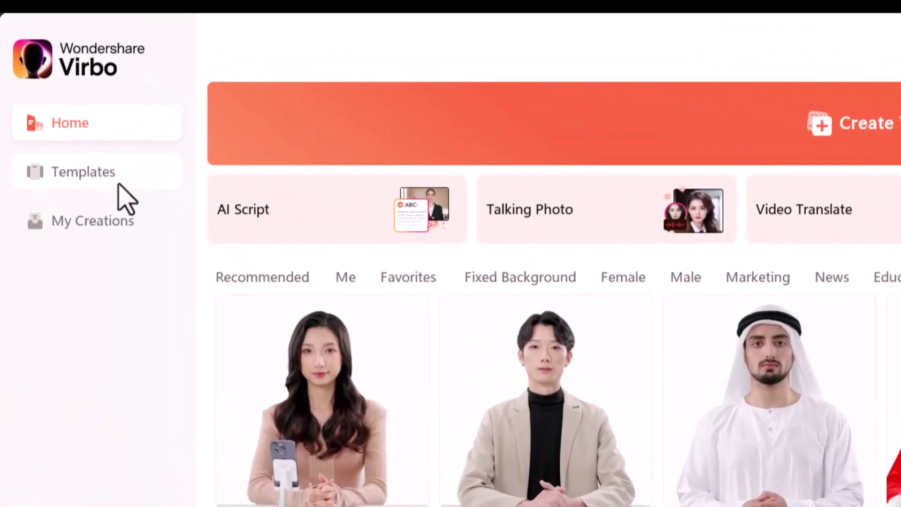
left_click(69, 106)
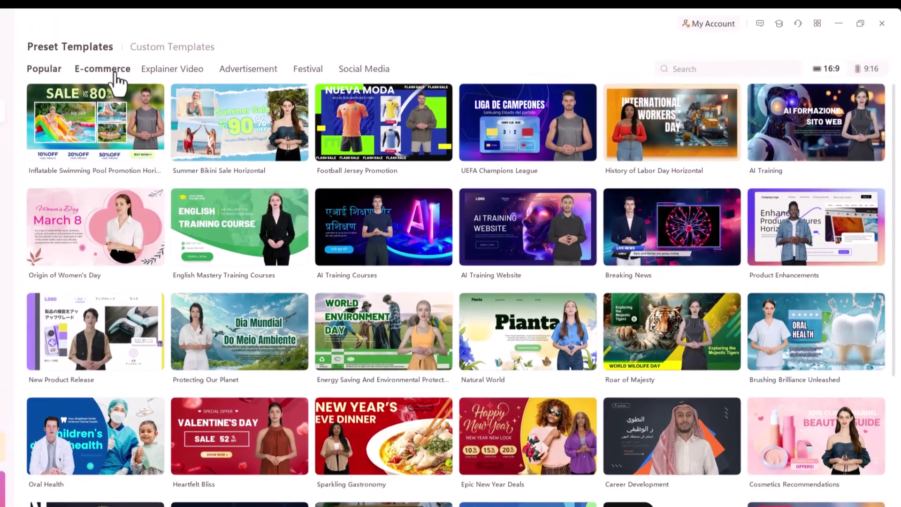
left_click(202, 66)
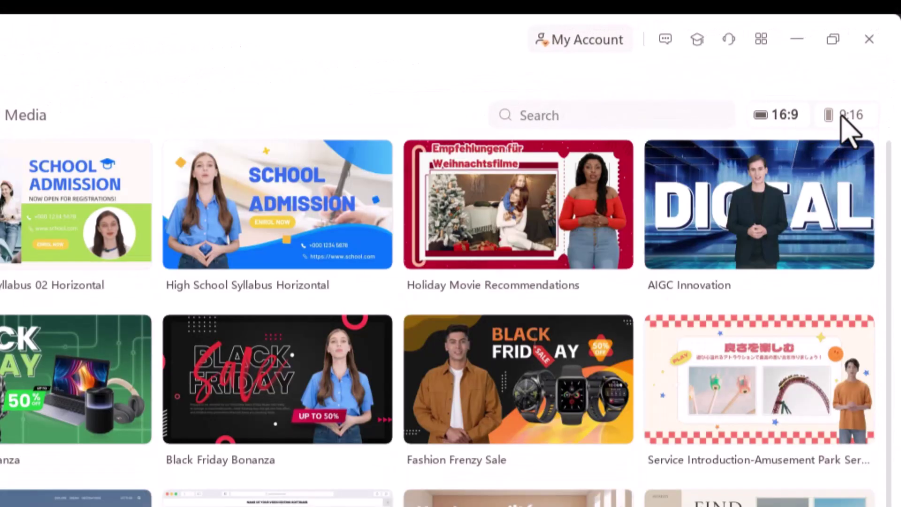
left_click(840, 116)
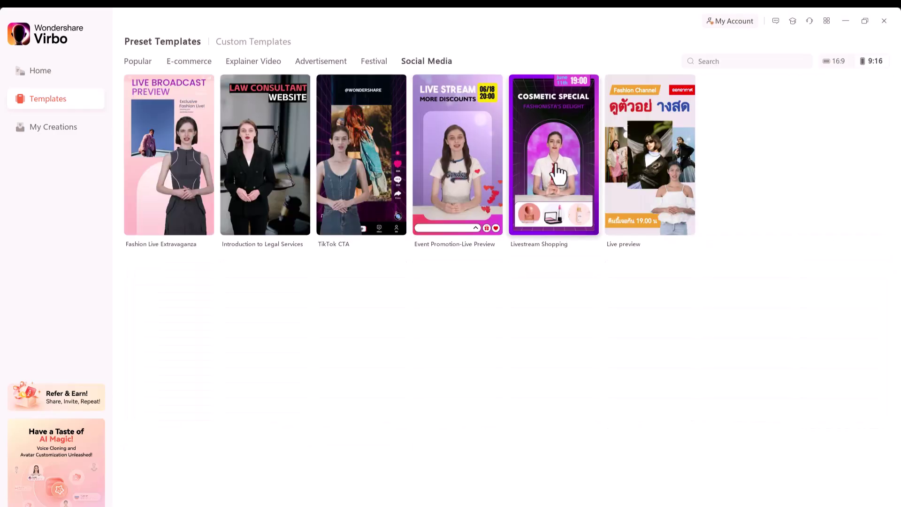
left_click(358, 174)
left_click(663, 143)
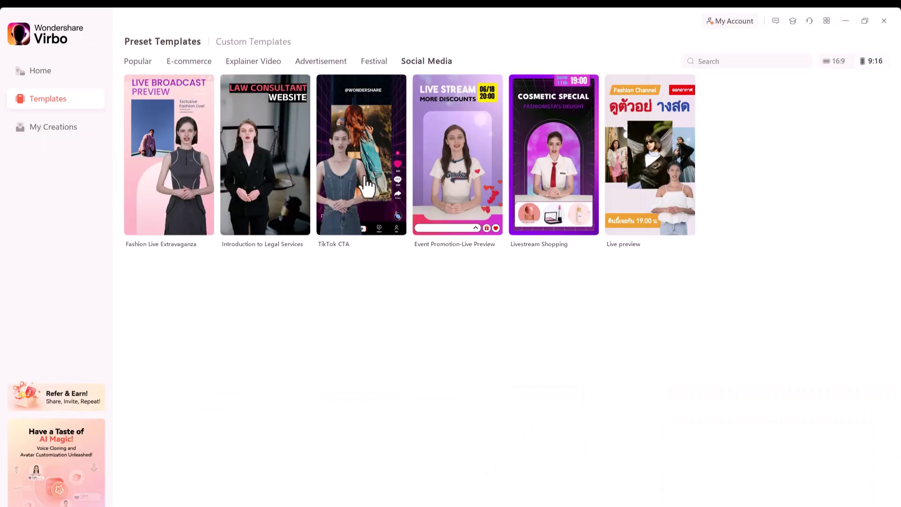
left_click(466, 177)
left_click(663, 141)
left_click(235, 63)
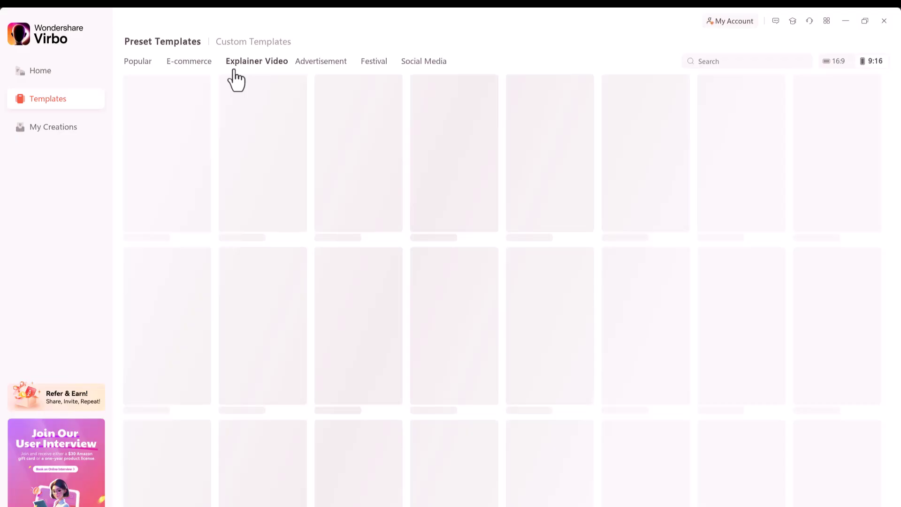
left_click(834, 61)
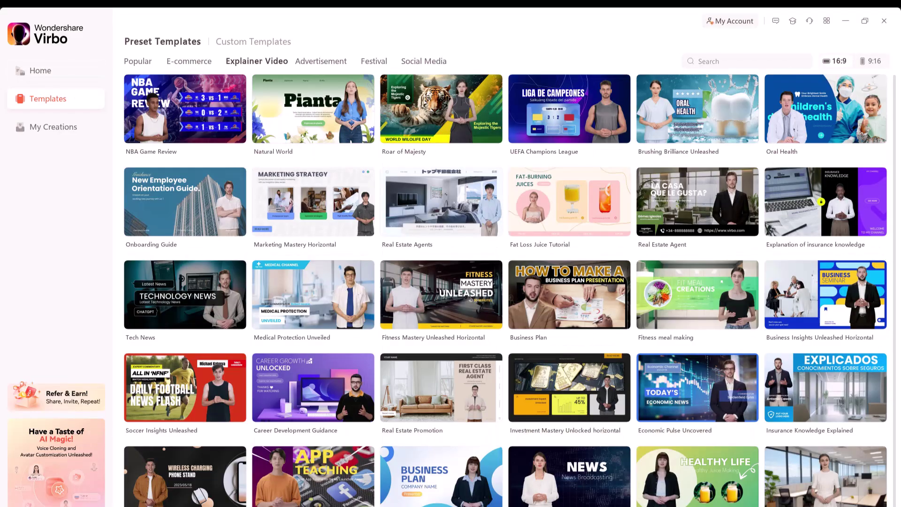
Step: From the home page, create a new video project in Landscape 16:9 rather than Portrait 9:16
left_click(64, 72)
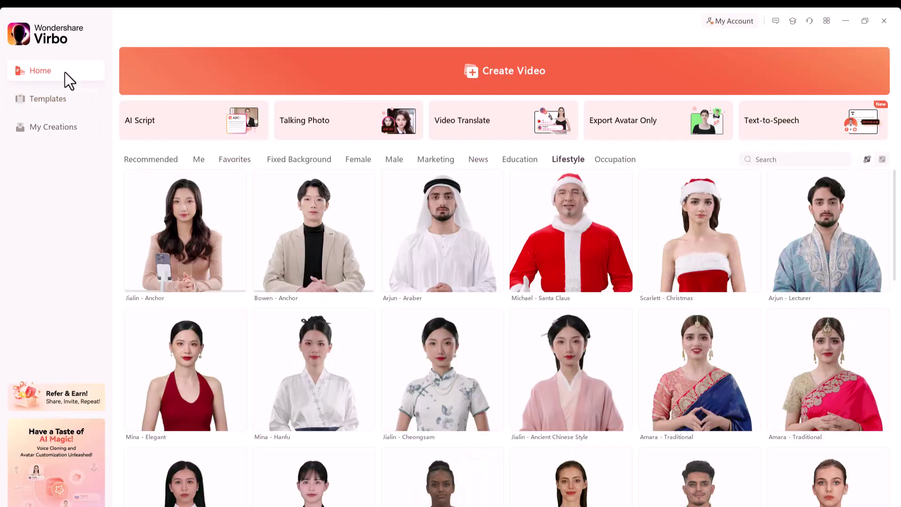
left_click(488, 71)
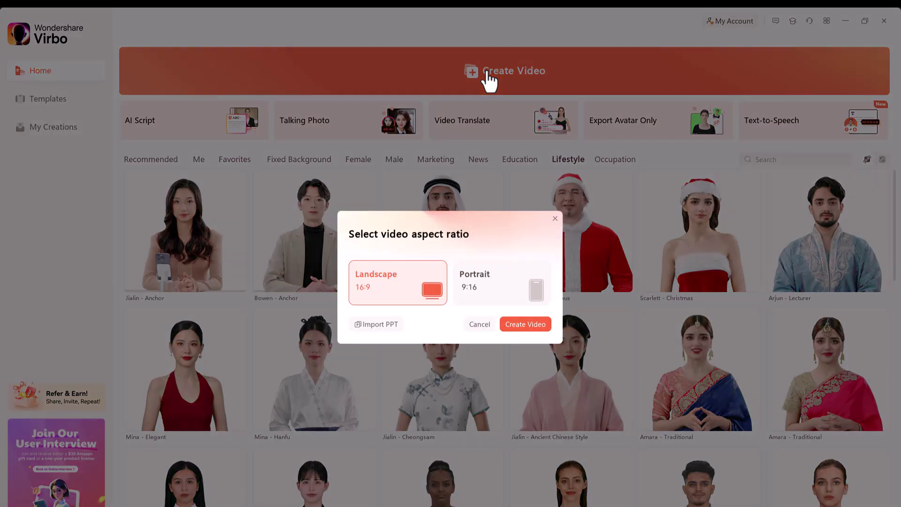
left_click(495, 290)
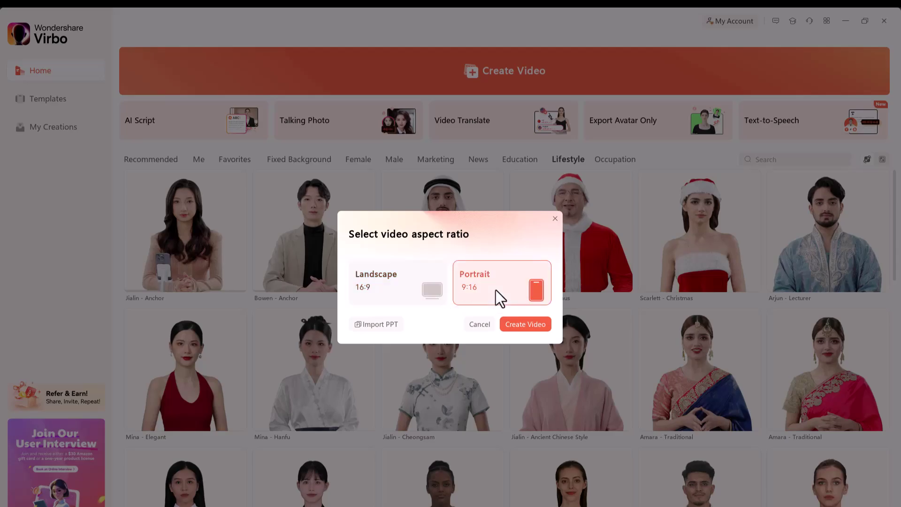
left_click(384, 288)
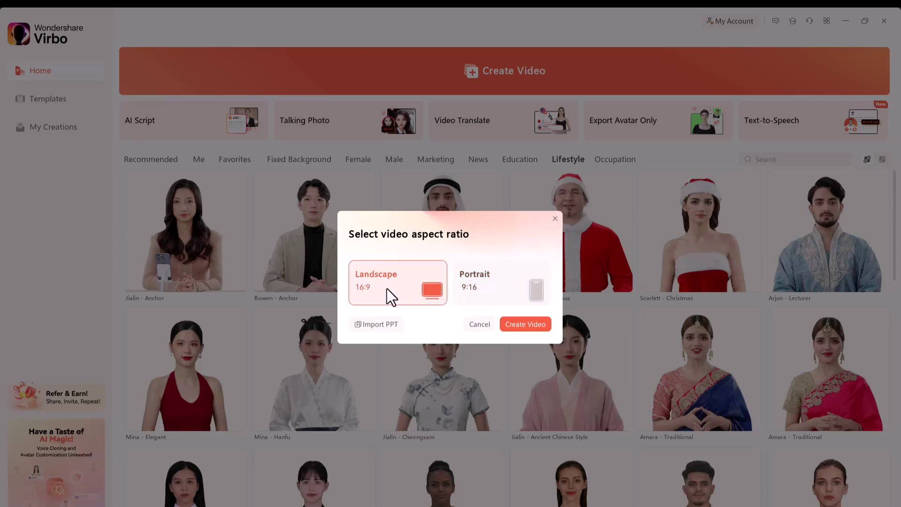
left_click(519, 326)
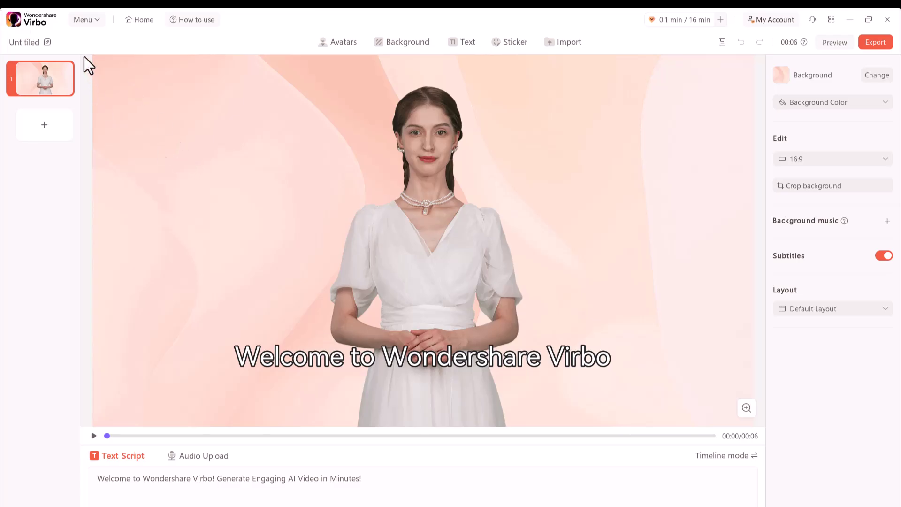
Step: Rename the project title to 'D'
left_click(47, 42)
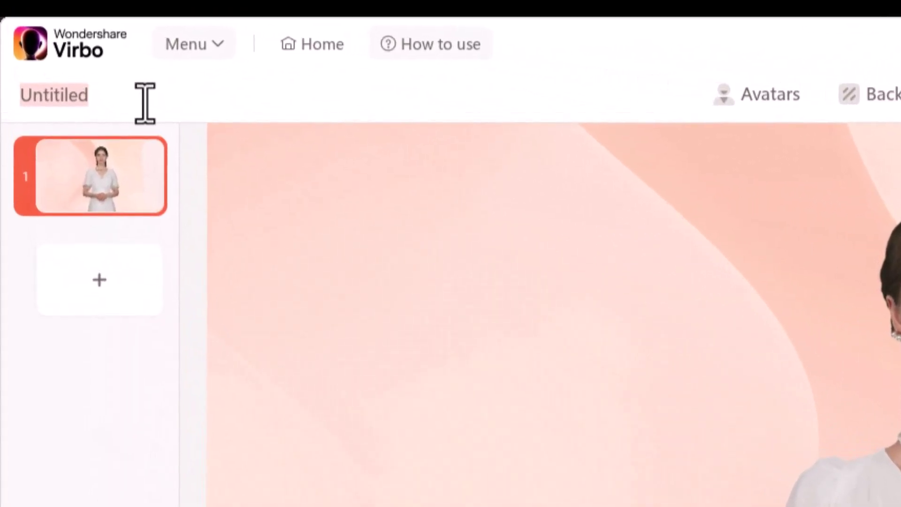
type("Demo")
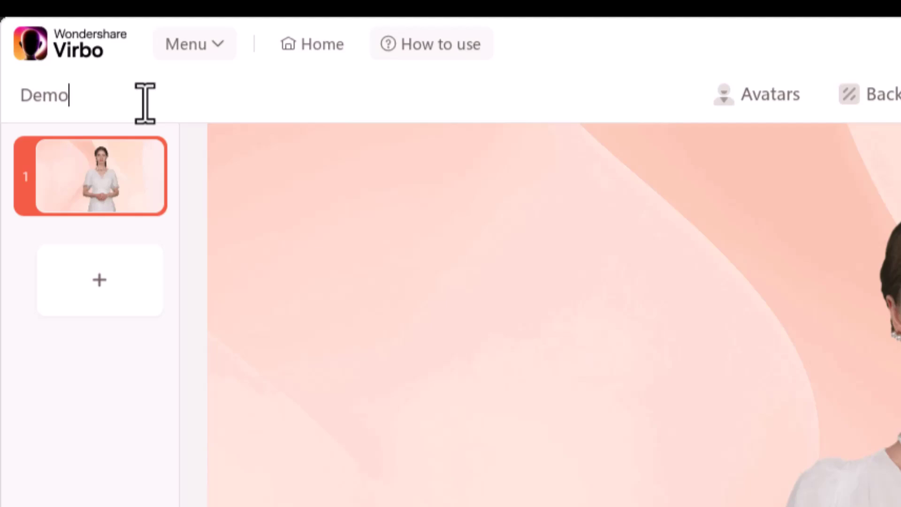
key("Return")
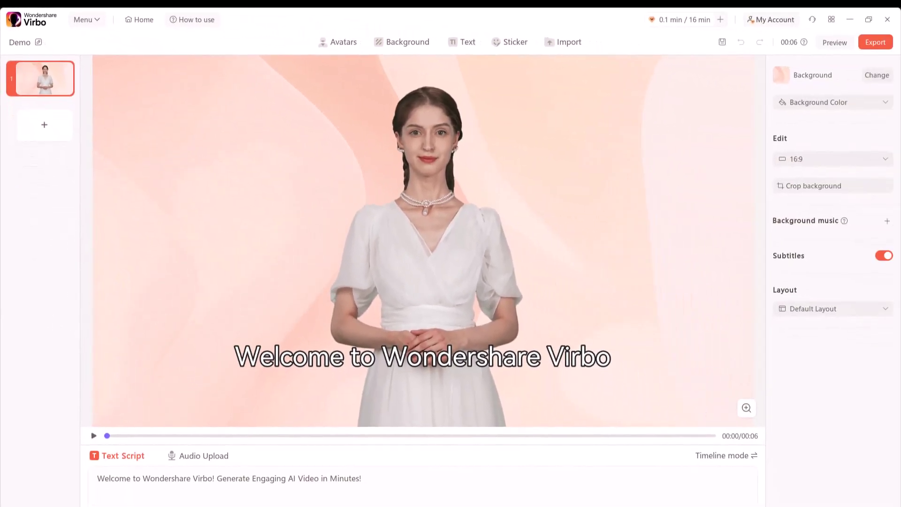
Step: Browse the Education, News and Fixed Background avatars and apply Audrey - Blogger
left_click(338, 42)
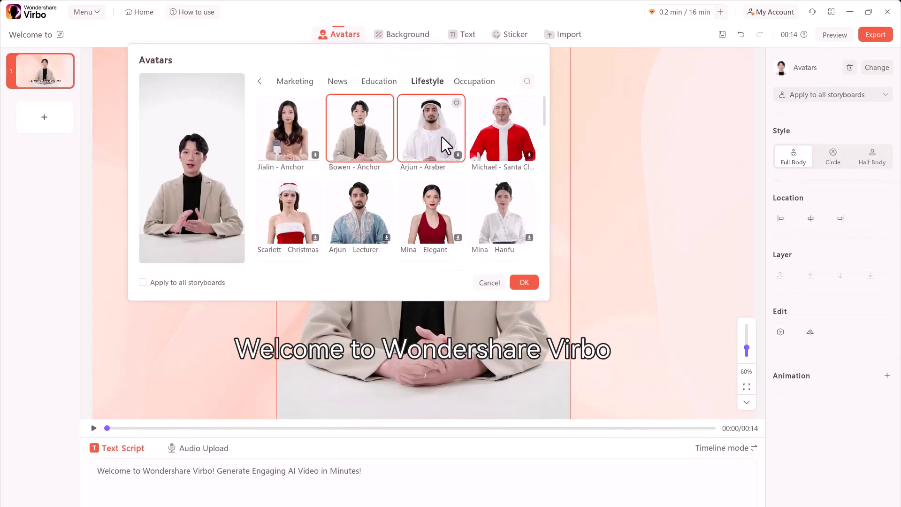
scroll(441, 137, "down", 3)
left_click(379, 82)
scroll(380, 128, "down", 5)
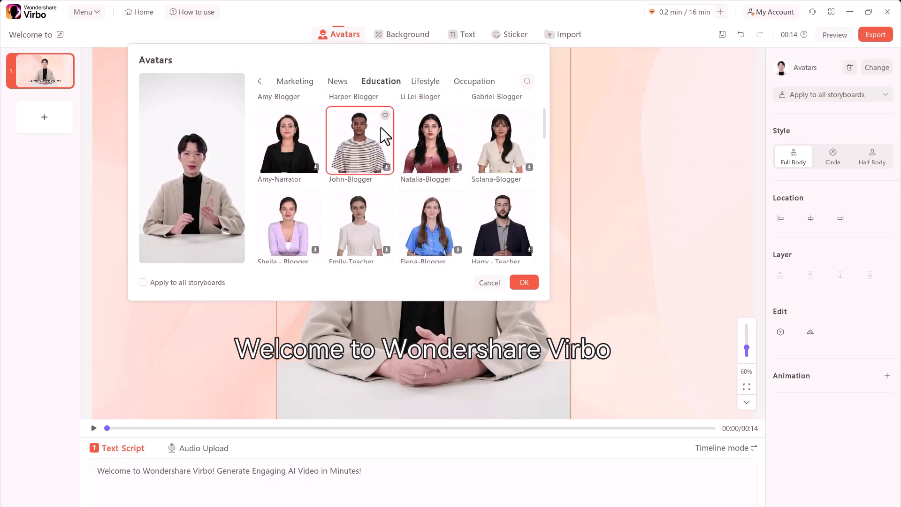
left_click(335, 83)
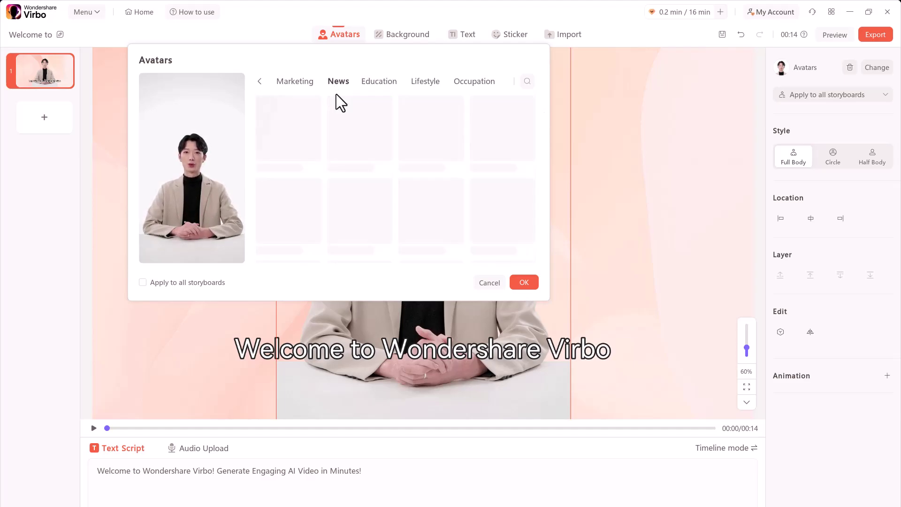
left_click(259, 82)
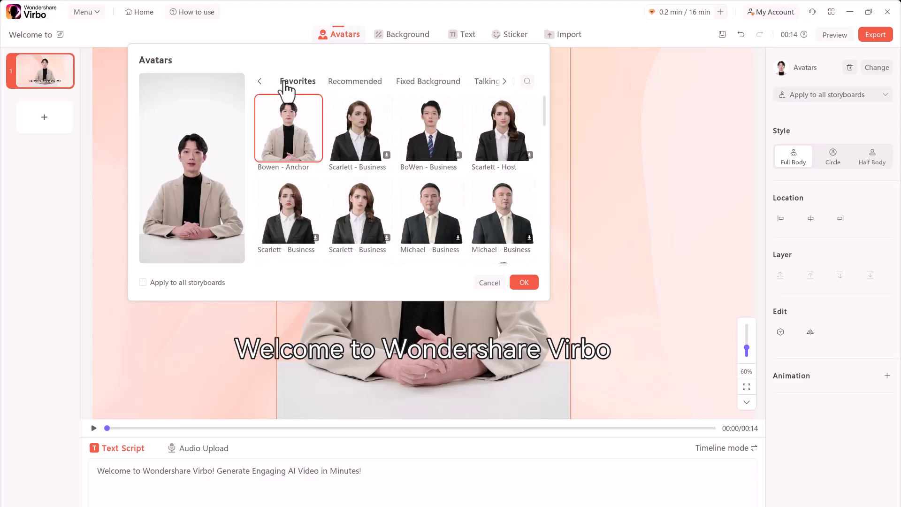
left_click(428, 82)
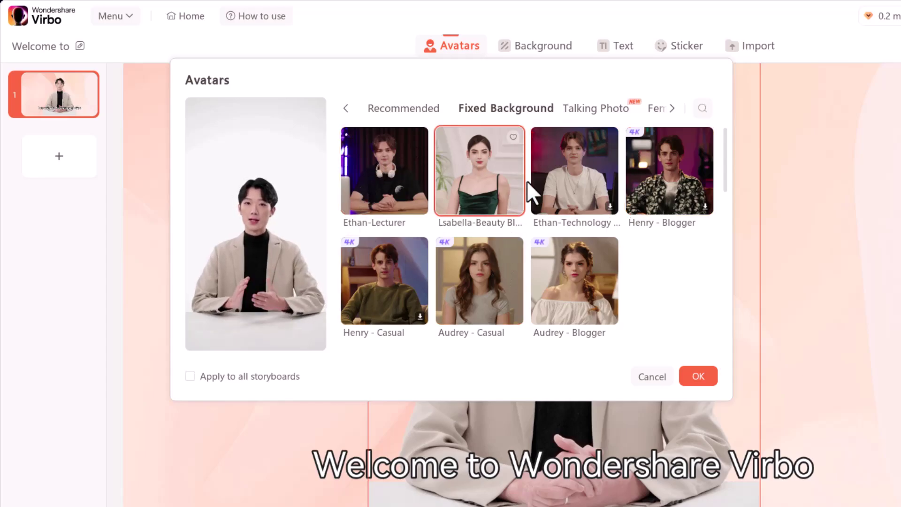
left_click(574, 280)
left_click(698, 375)
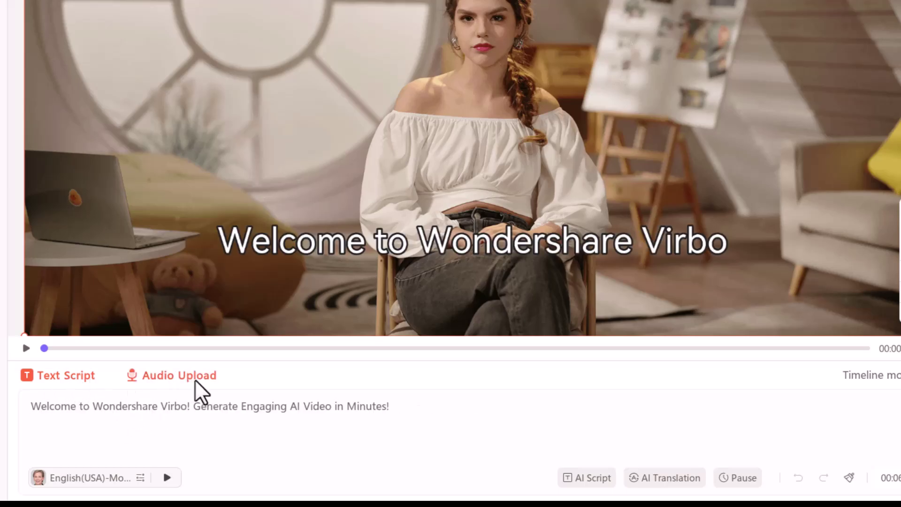
Step: Voice the text script with the female English(USA)-Nancy voice, preview it, and start exporting
left_click(195, 377)
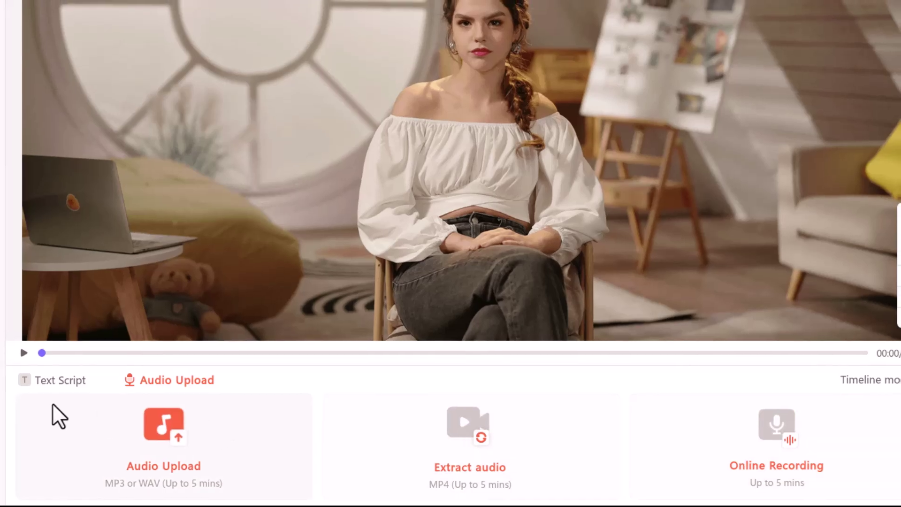
left_click(66, 375)
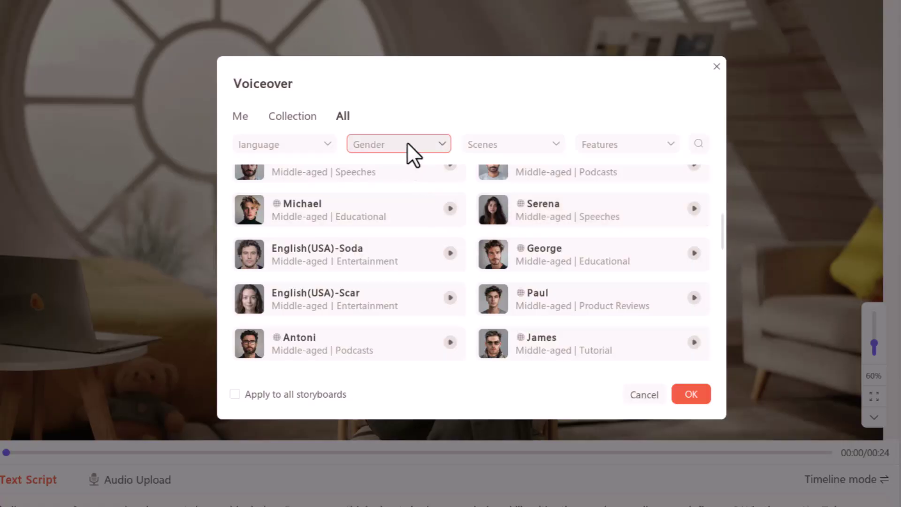
left_click(411, 128)
left_click(405, 198)
left_click(290, 117)
left_click(265, 170)
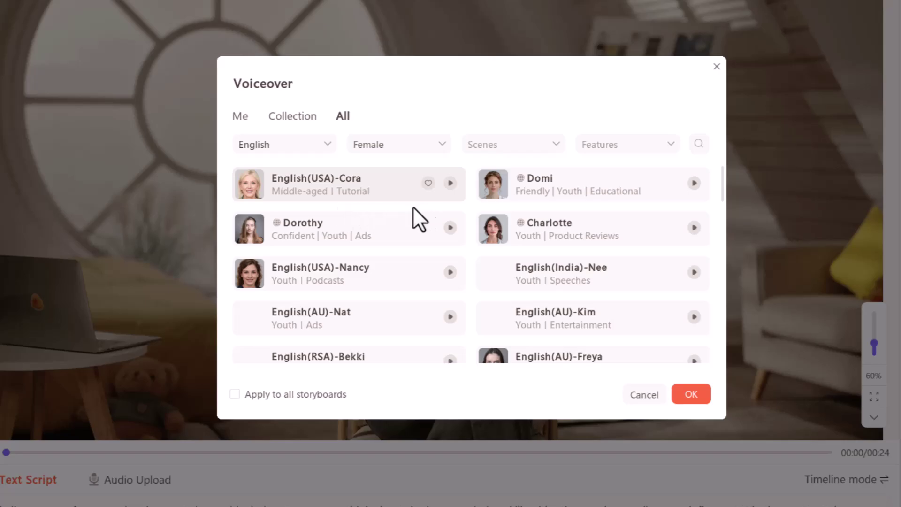
left_click(359, 273)
left_click(695, 393)
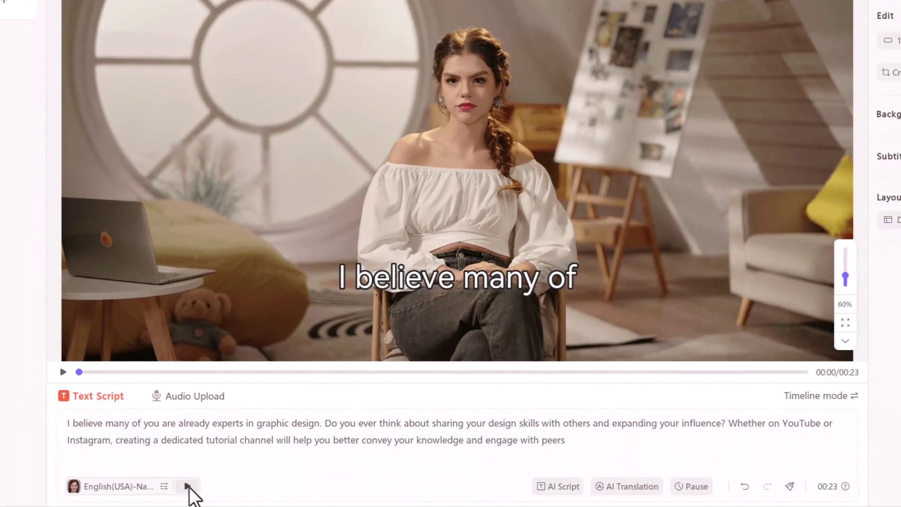
left_click(64, 373)
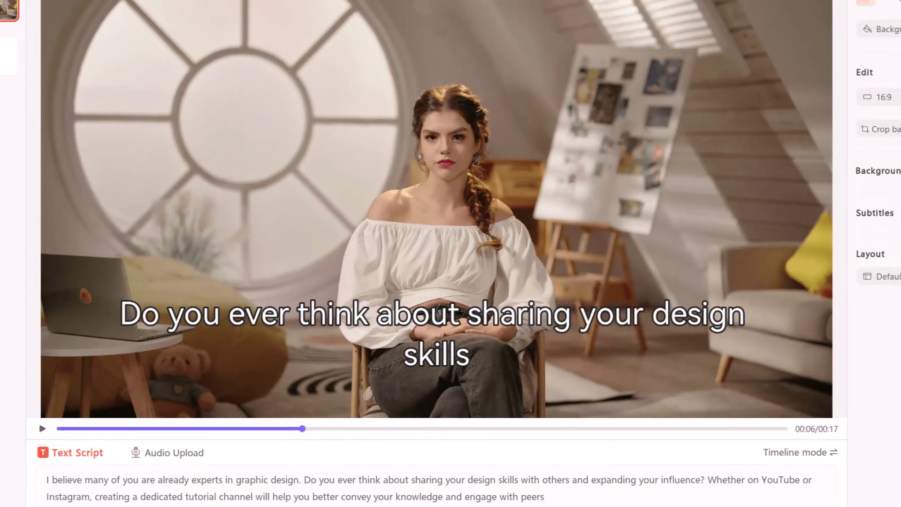
left_click(870, 42)
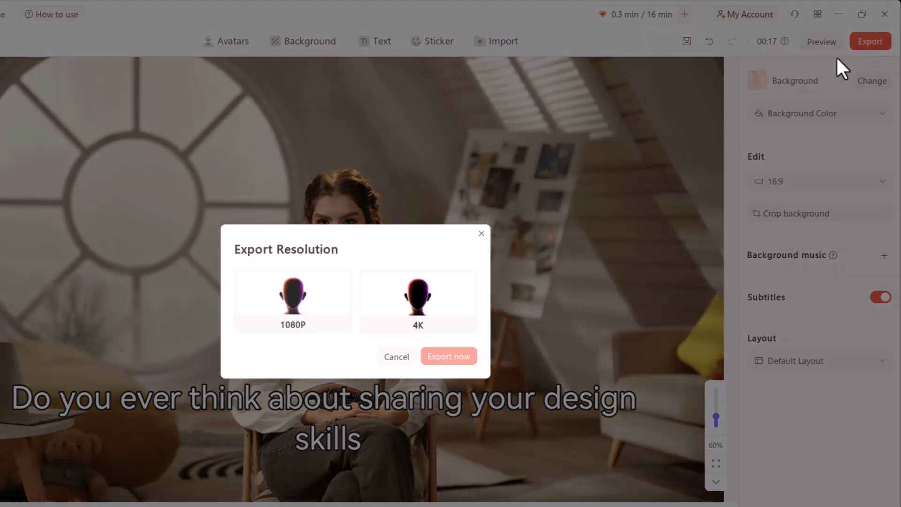
Step: Export in 1080P, then download the Welcome to video from My Creations
left_click(297, 309)
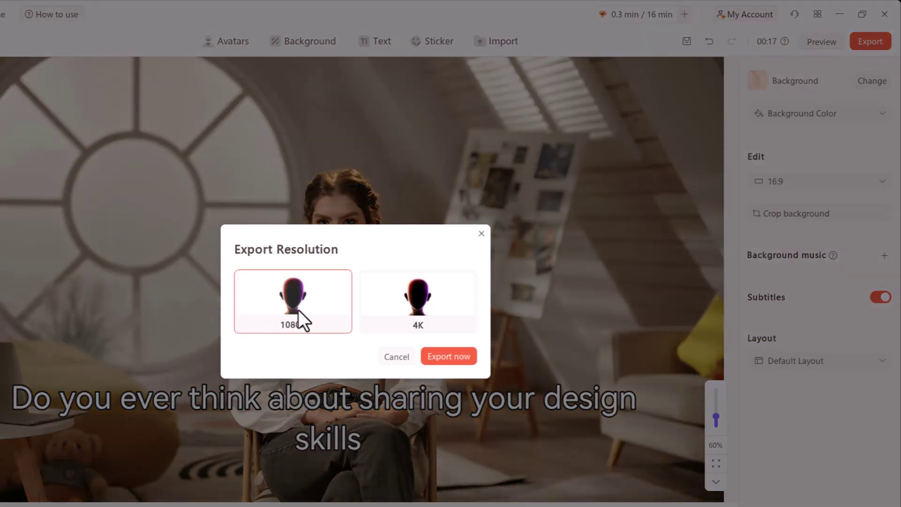
left_click(450, 357)
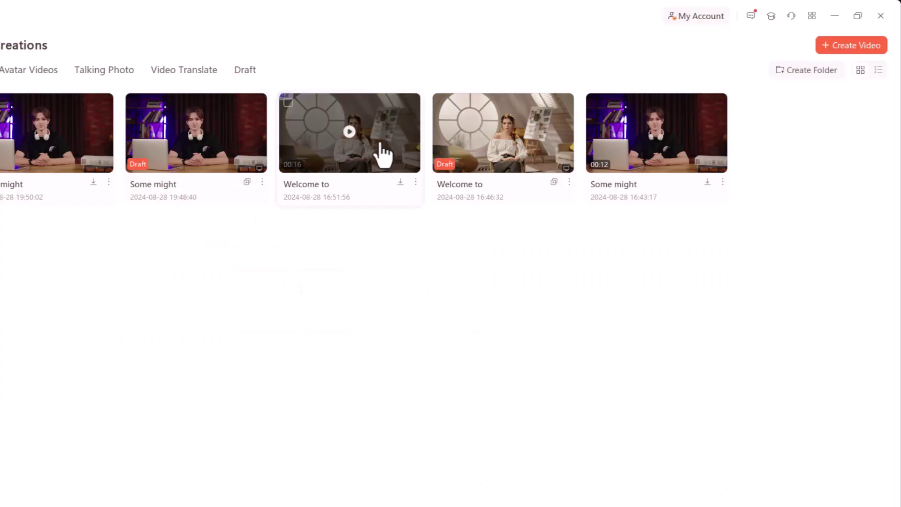
left_click(351, 137)
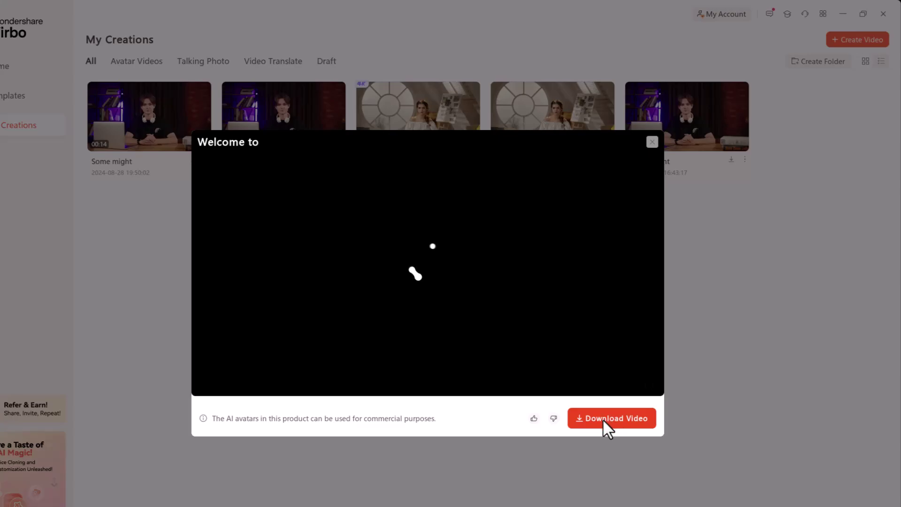
left_click(604, 418)
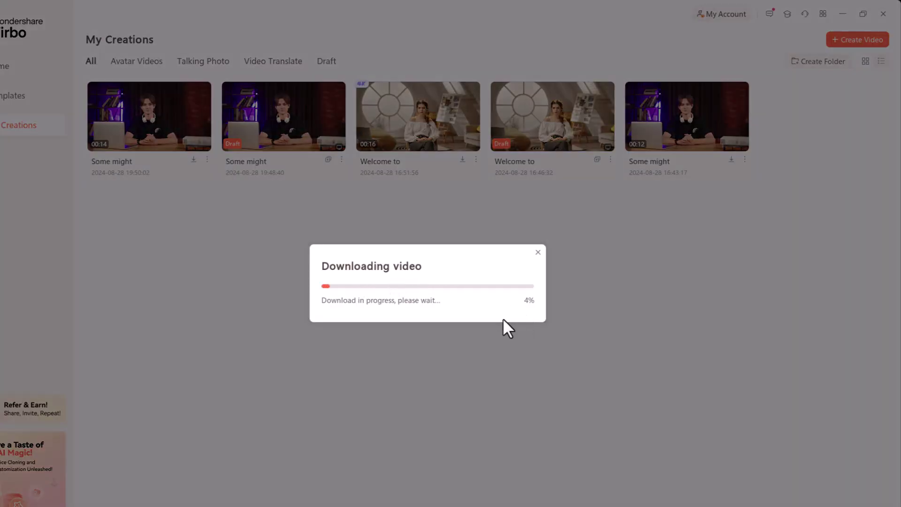
left_click(538, 253)
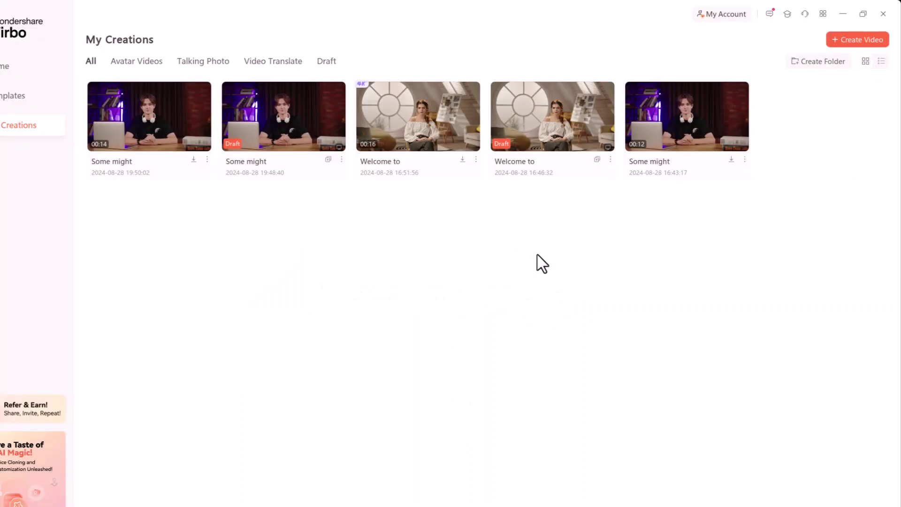
left_click(37, 65)
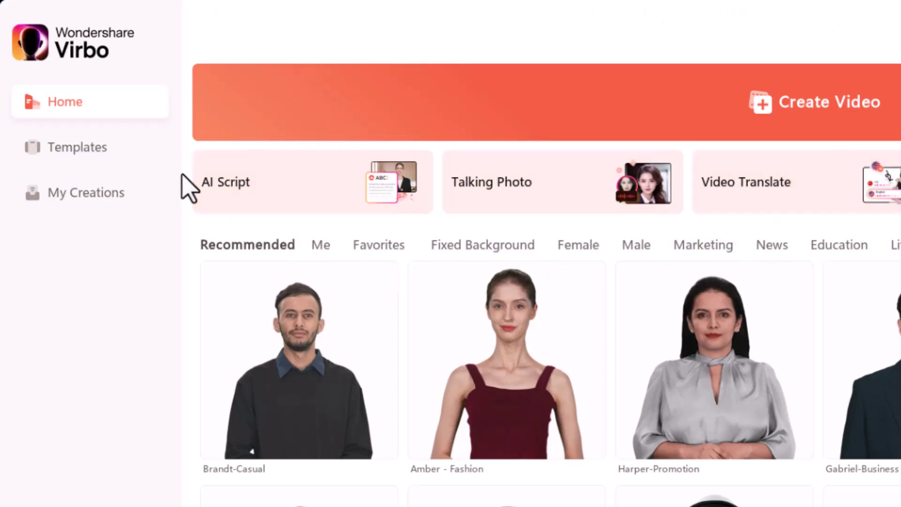
left_click(295, 198)
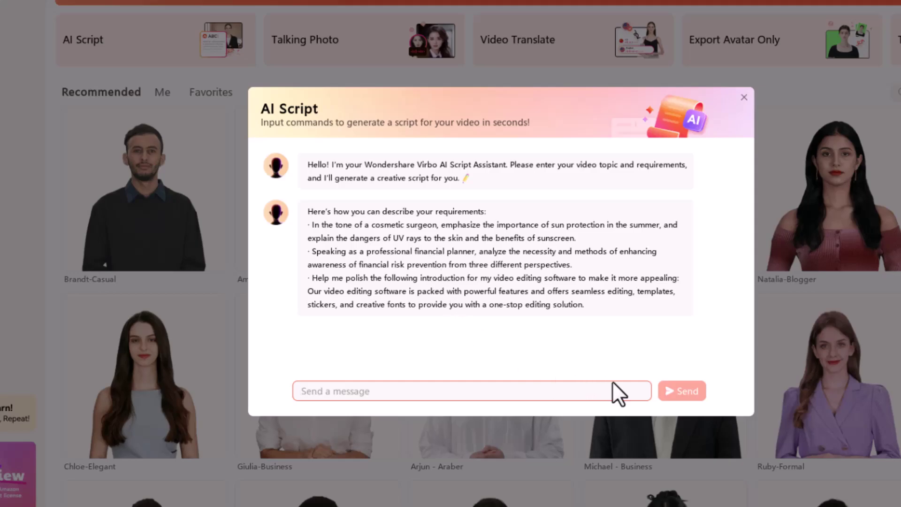
left_click(743, 97)
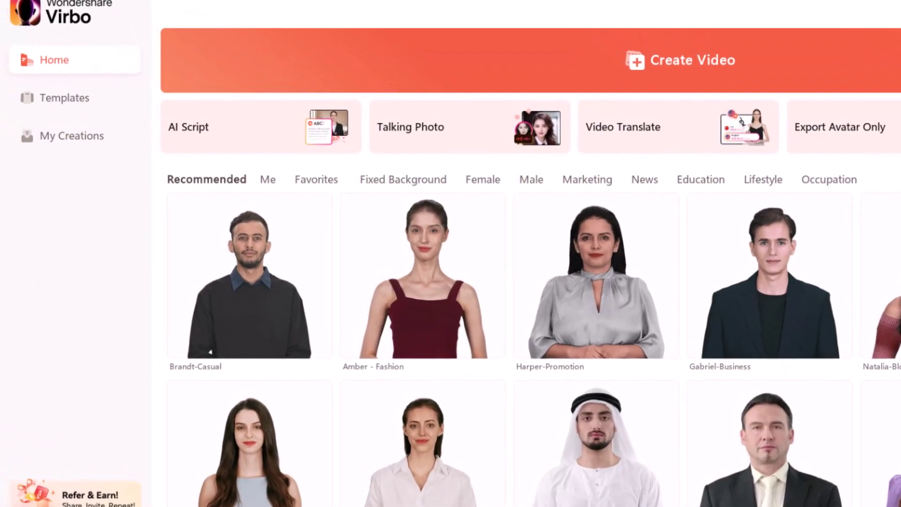
Step: Start a talking photo with the robed bald man template and paste in a script
left_click(468, 141)
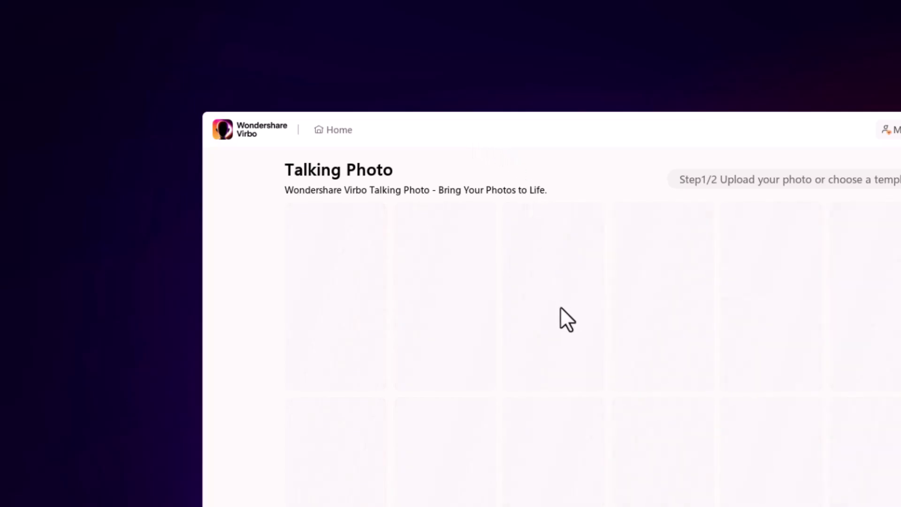
scroll(718, 253, "down", 6)
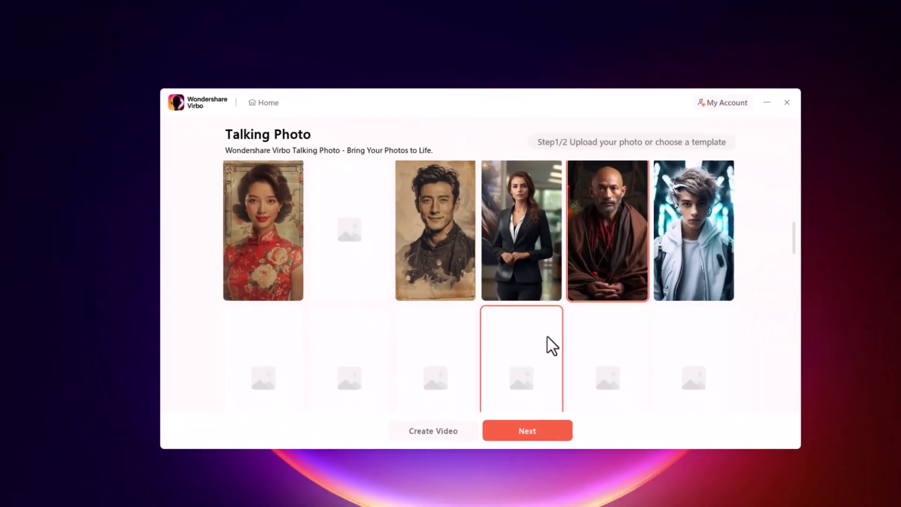
scroll(547, 336, "up", 2)
left_click(513, 430)
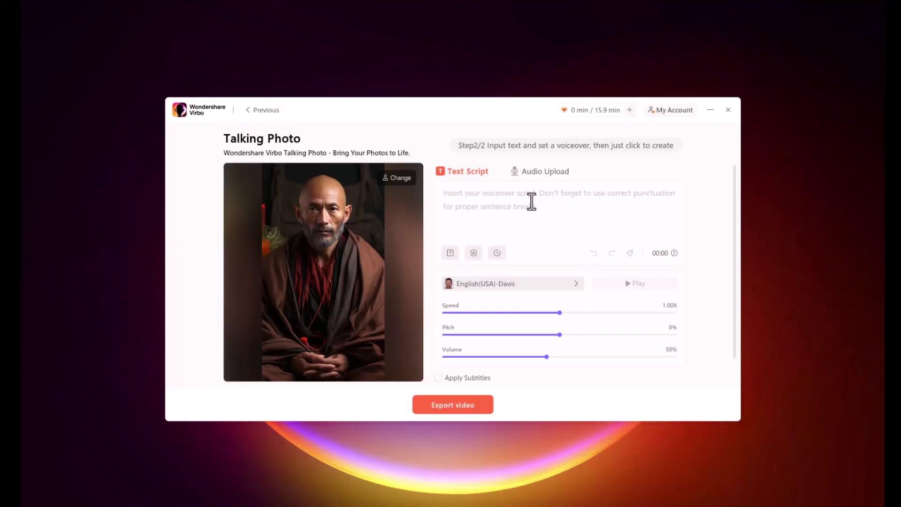
type("If you don't want to type your script you can just give it any idea to the AI and it will generate a script for you.")
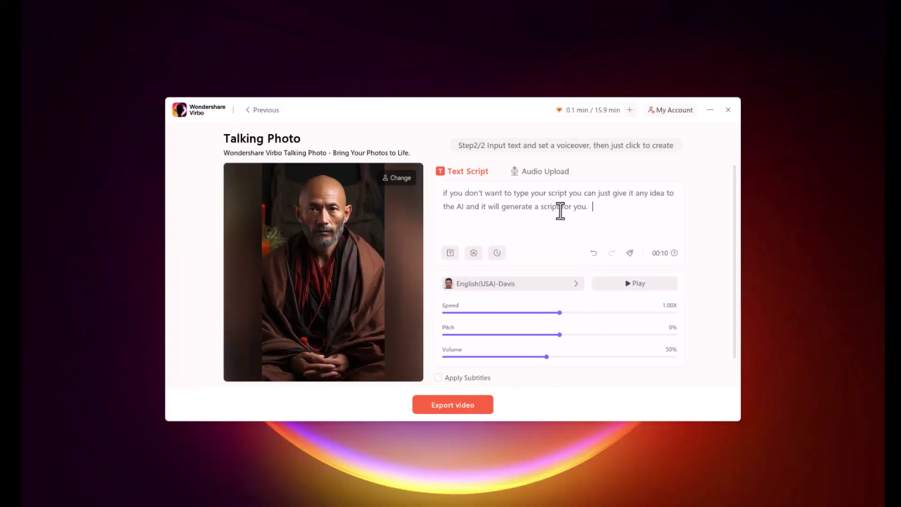
Step: Set the voice to German-Florian, play it, then close and discard the talking photo
left_click(561, 284)
left_click(540, 252)
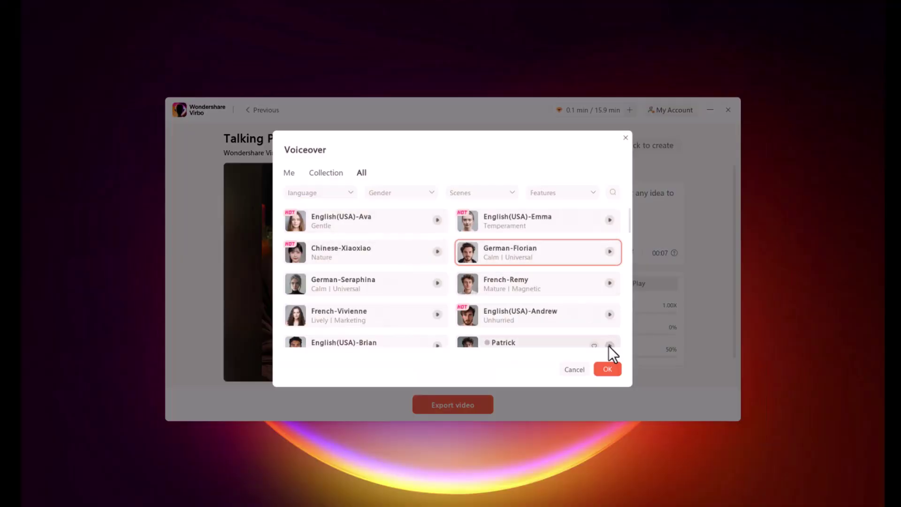
left_click(607, 369)
left_click(639, 284)
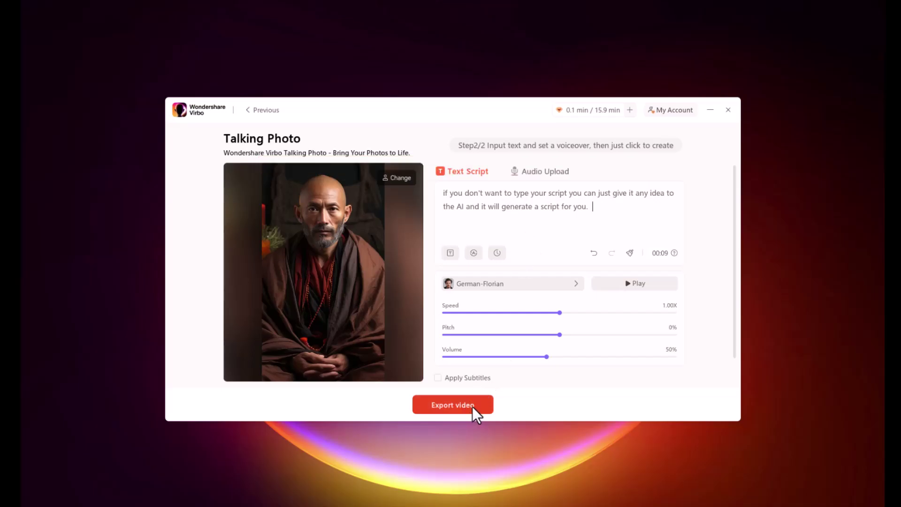
left_click(508, 282)
key("Escape")
left_click(728, 110)
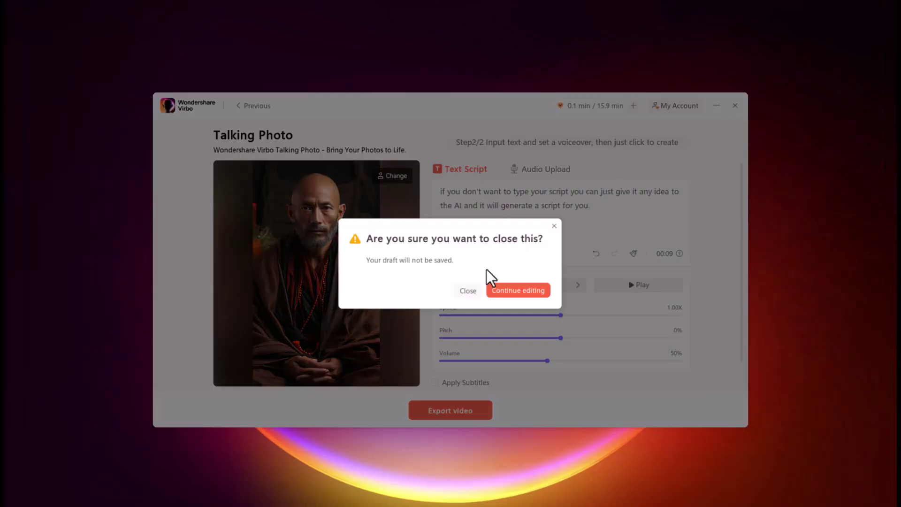
left_click(467, 290)
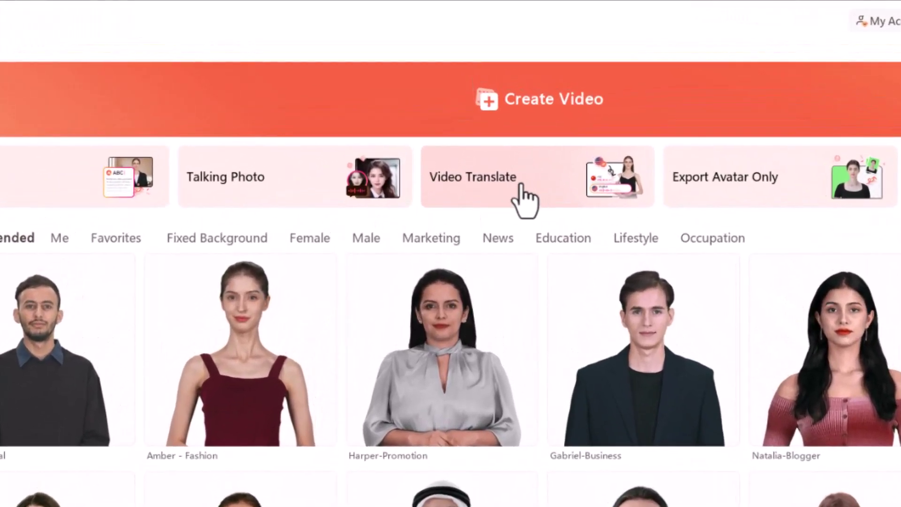
Step: Start an avatar-only video on a green screen background and clear its default script
left_click(519, 193)
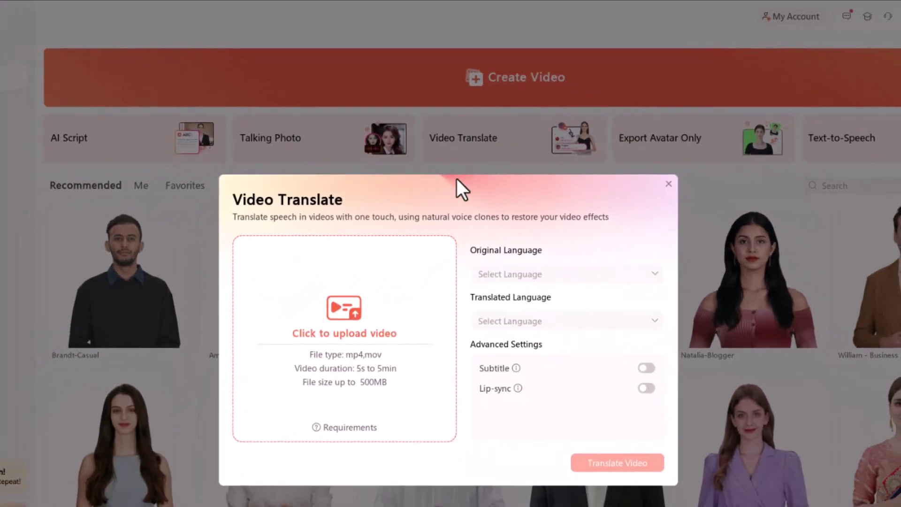
left_click(670, 185)
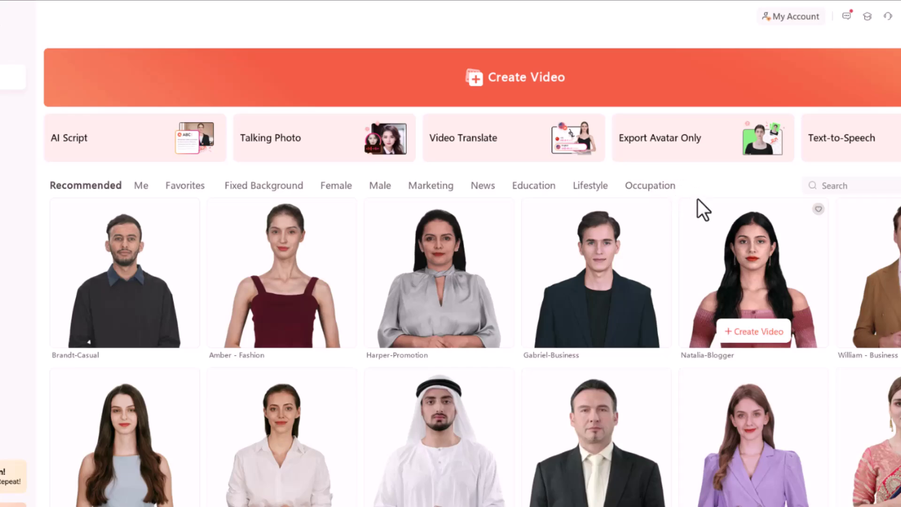
left_click(699, 143)
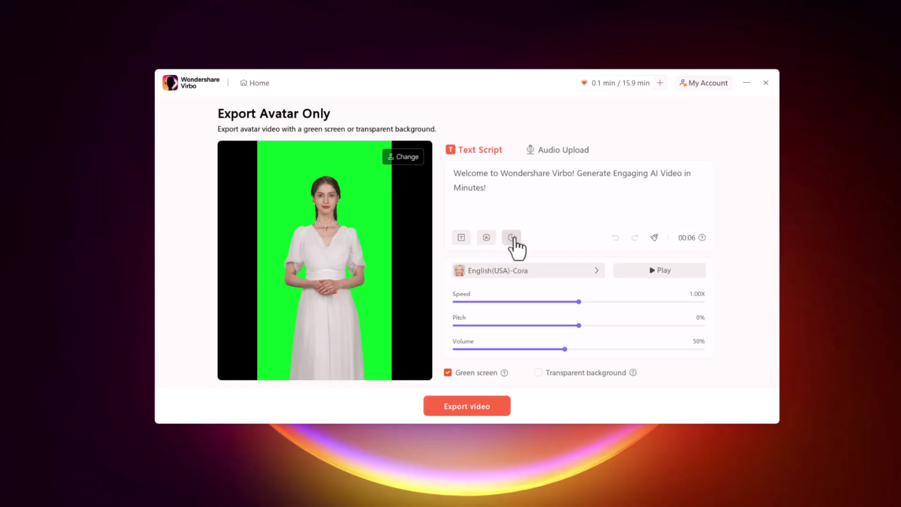
left_click(539, 372)
left_click(448, 373)
left_click(460, 181)
key("ctrl+a")
key("Delete")
Step: Swap in the male avatar in a dark suit, then go home without saving the draft
left_click(400, 156)
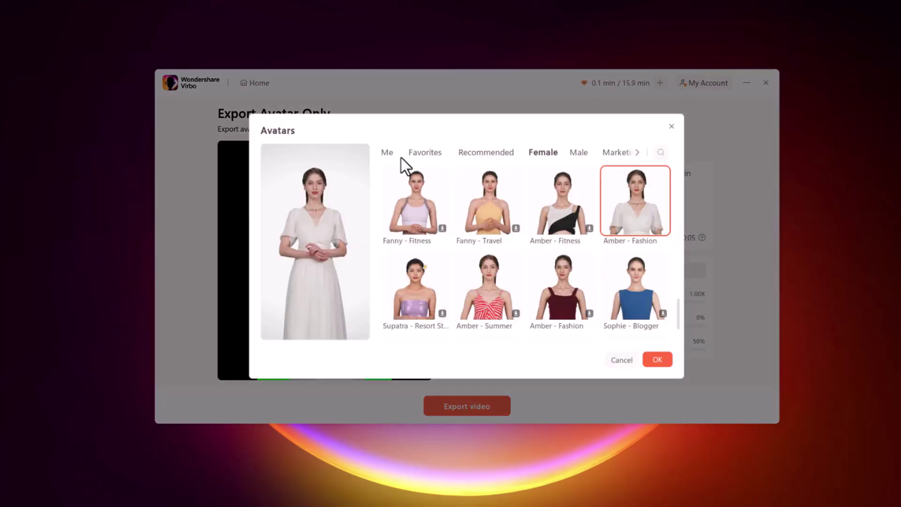
scroll(612, 239, "down", 5)
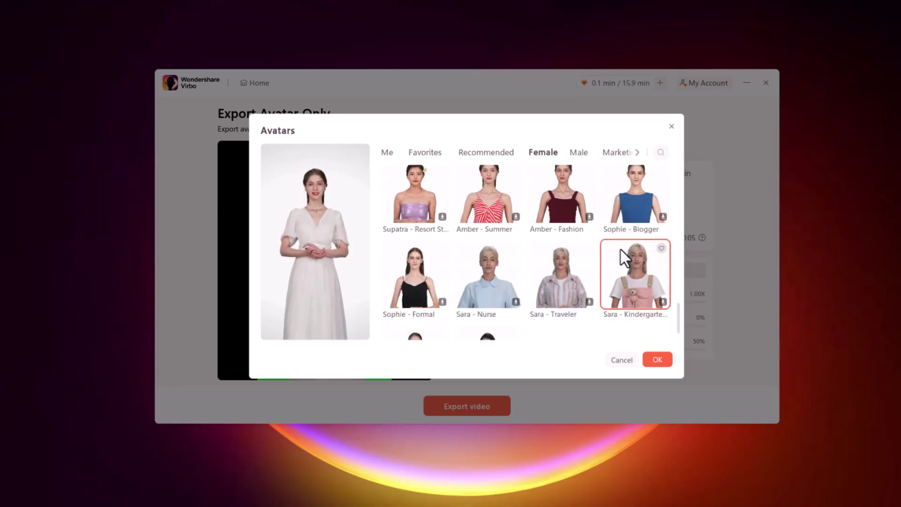
scroll(538, 241, "up", 5)
left_click(579, 152)
left_click(415, 298)
left_click(657, 359)
left_click(766, 82)
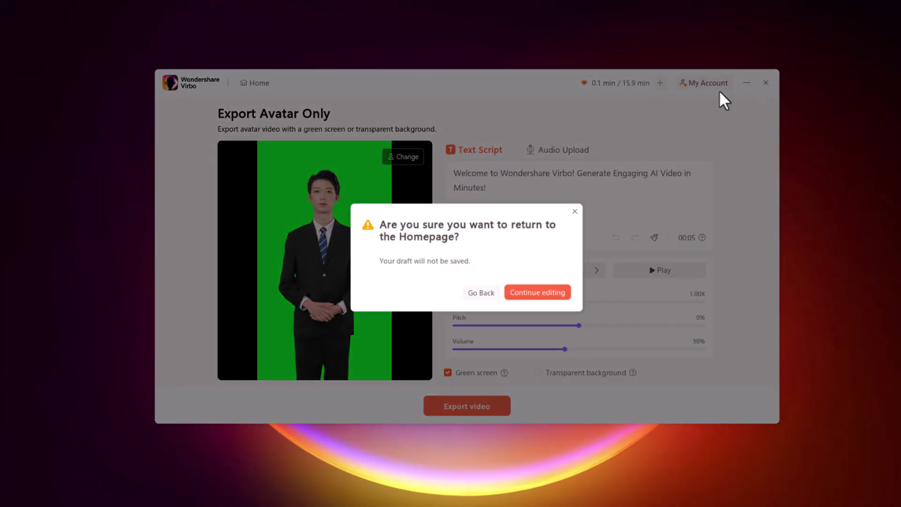
left_click(482, 291)
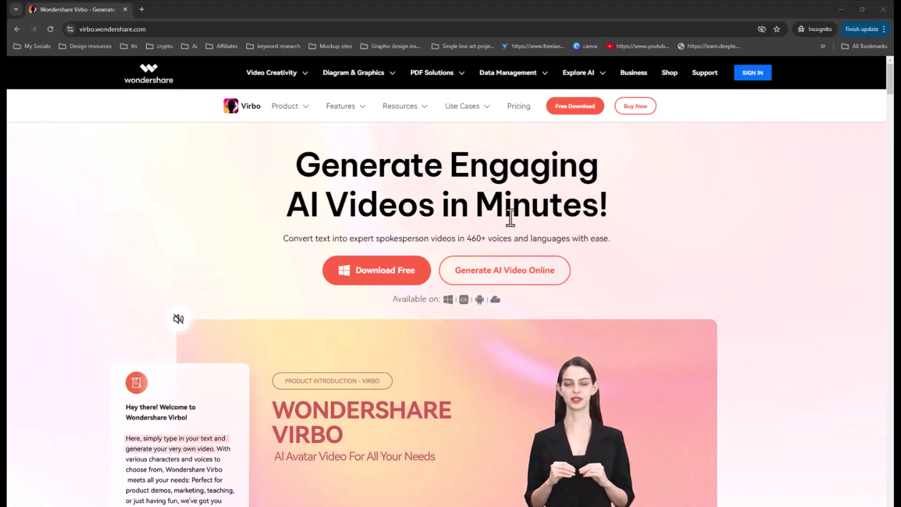
Step: Open Virbo's online video generator from the website and launch the Video Translate tool
scroll(497, 220, "down", 1)
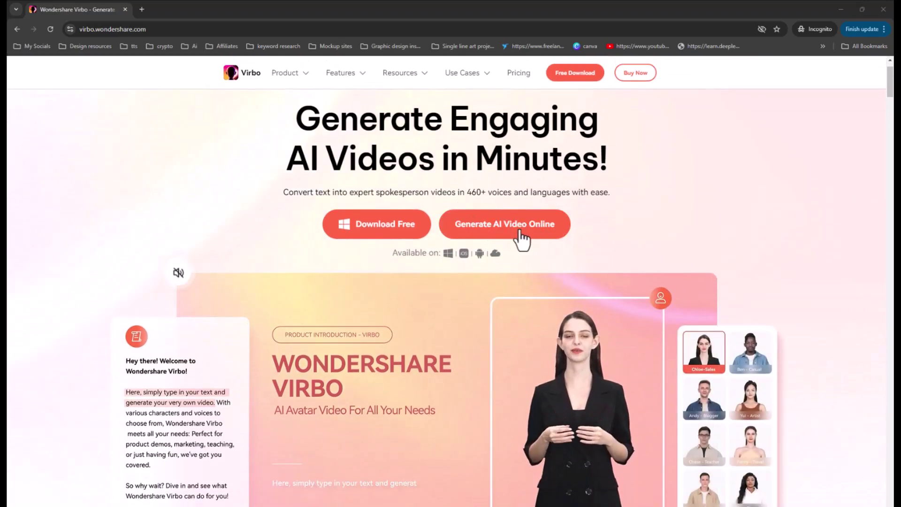
left_click(521, 235)
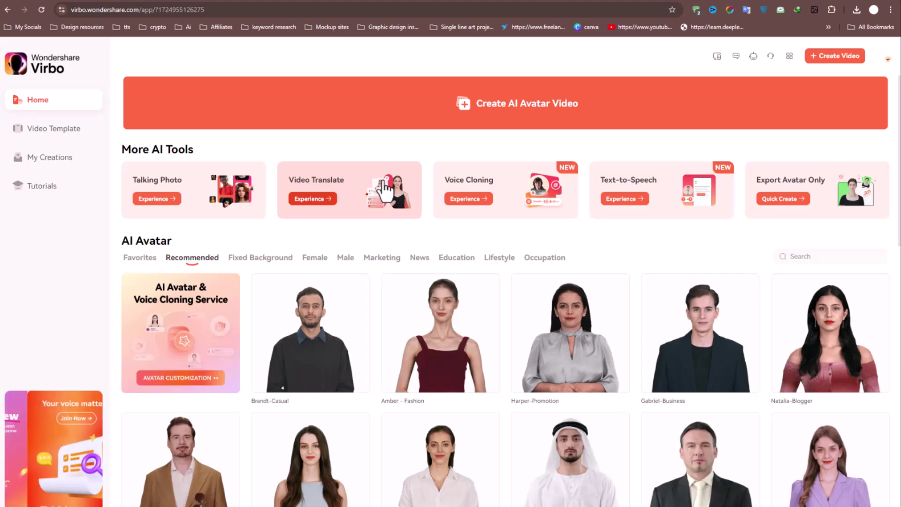
scroll(386, 190, "down", 2)
scroll(382, 191, "down", 1)
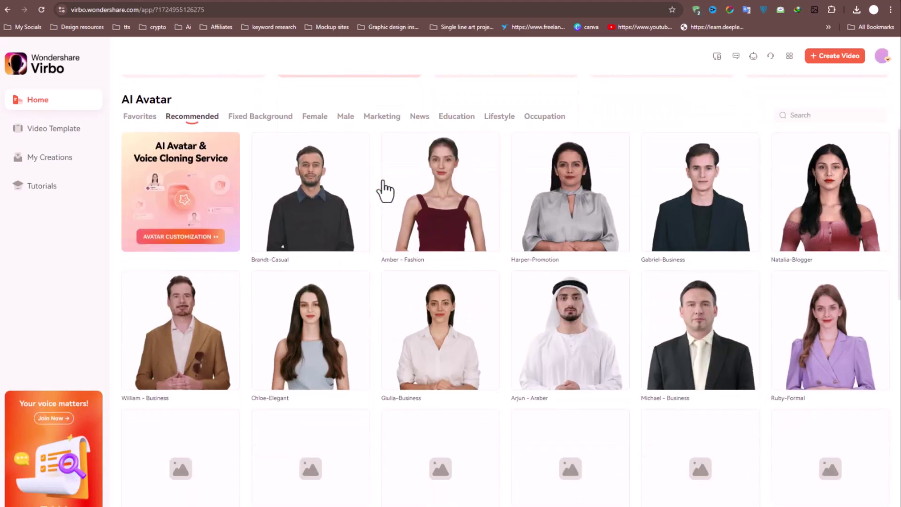
scroll(382, 191, "up", 3)
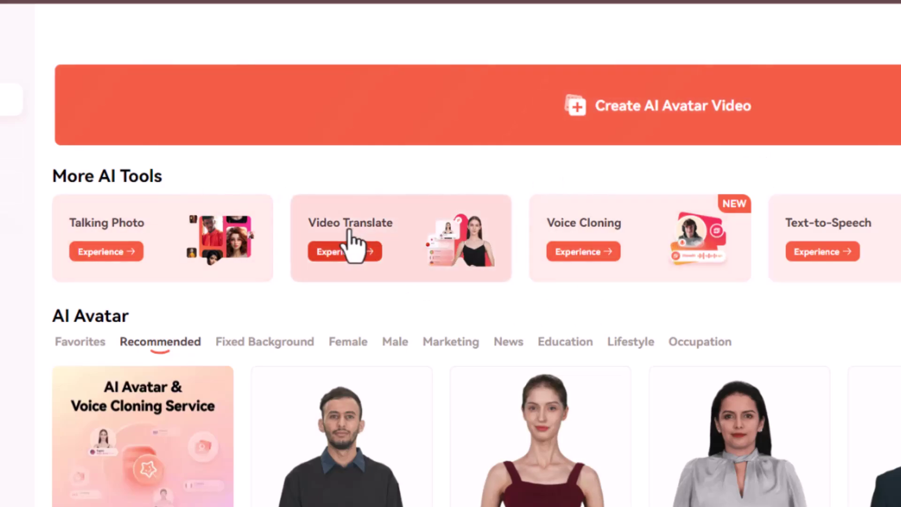
left_click(402, 216)
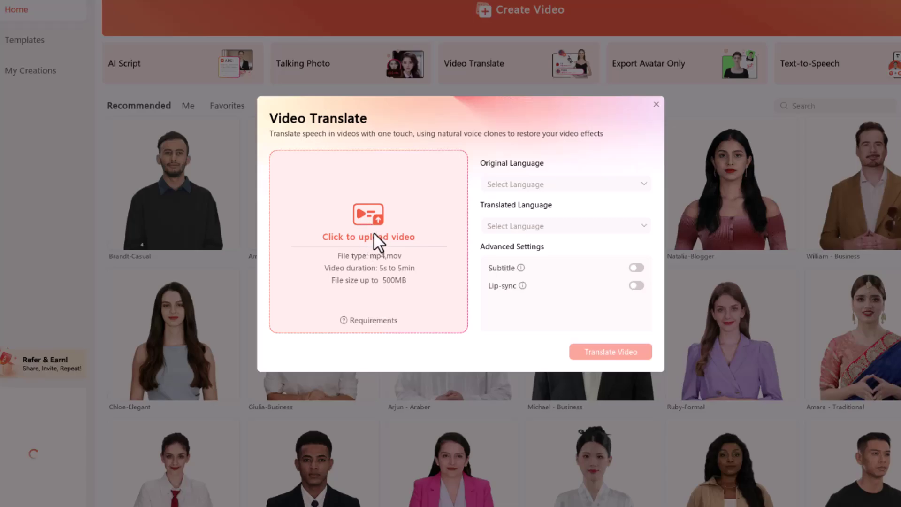
Step: Upload Demo 2.mp4 and set English as its original language
left_click(372, 235)
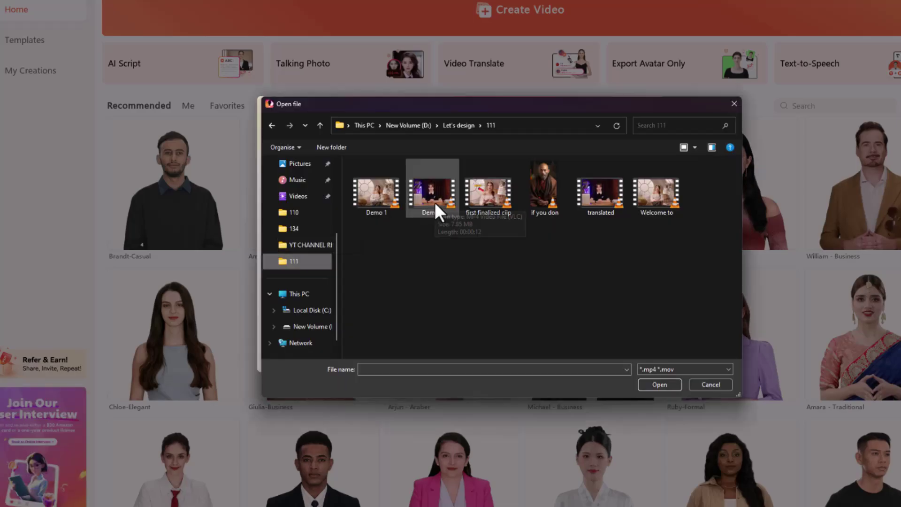
left_click(435, 205)
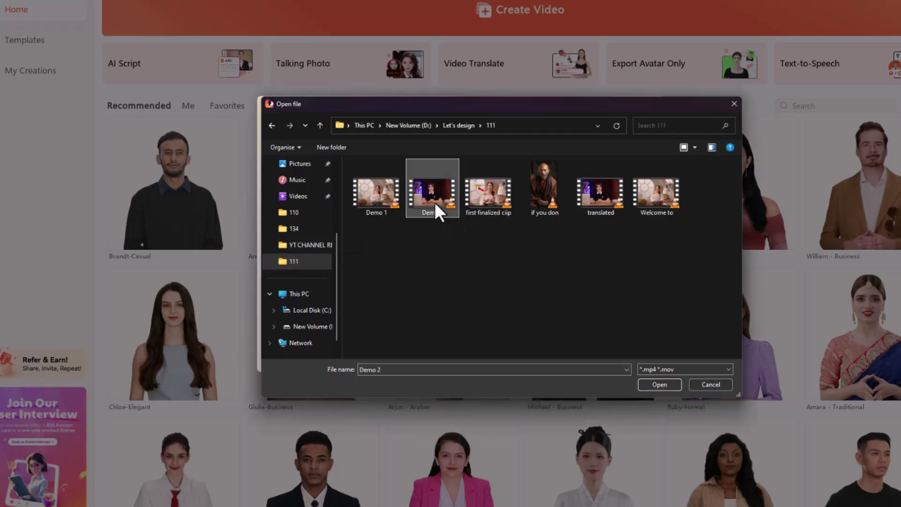
double_click(435, 205)
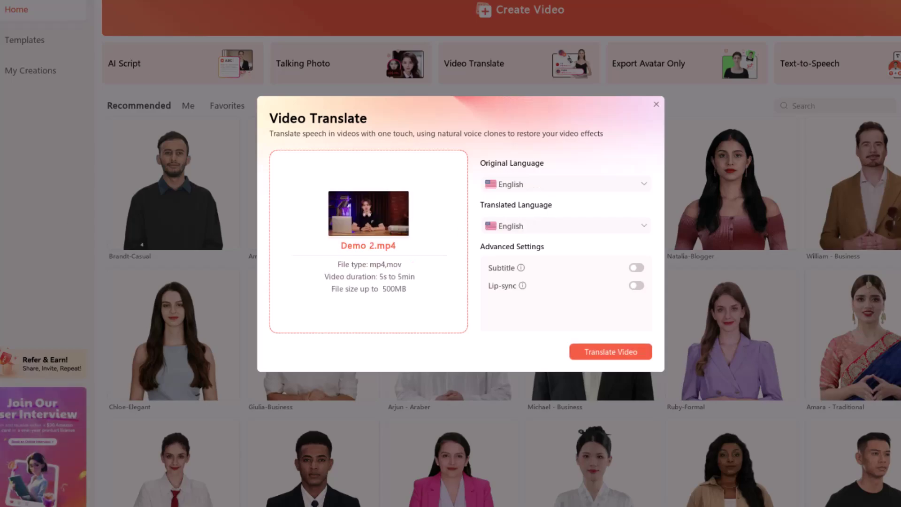
left_click(610, 185)
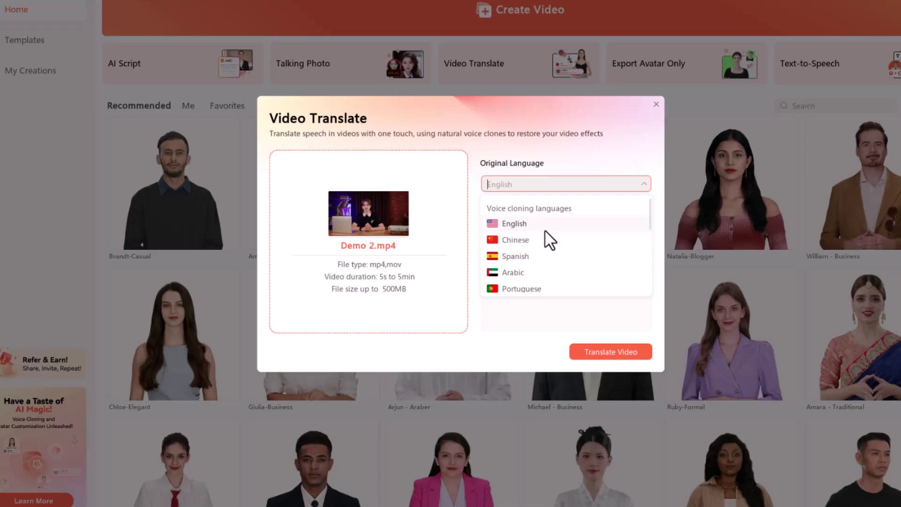
scroll(564, 238, "down", 1)
scroll(564, 238, "down", 6)
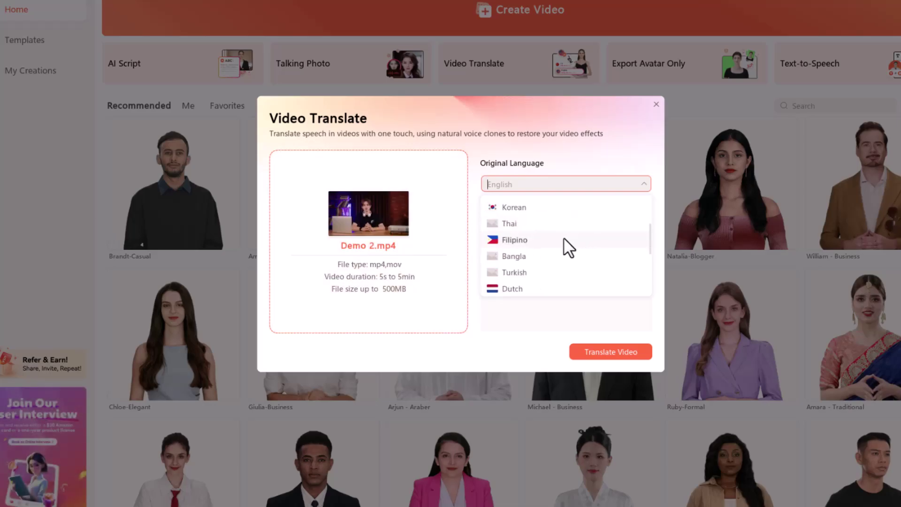
scroll(563, 238, "up", 7)
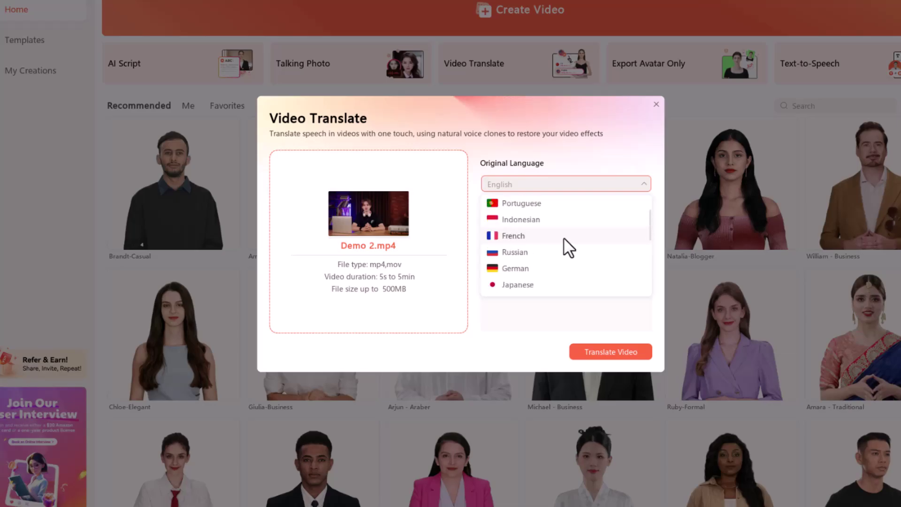
left_click(530, 221)
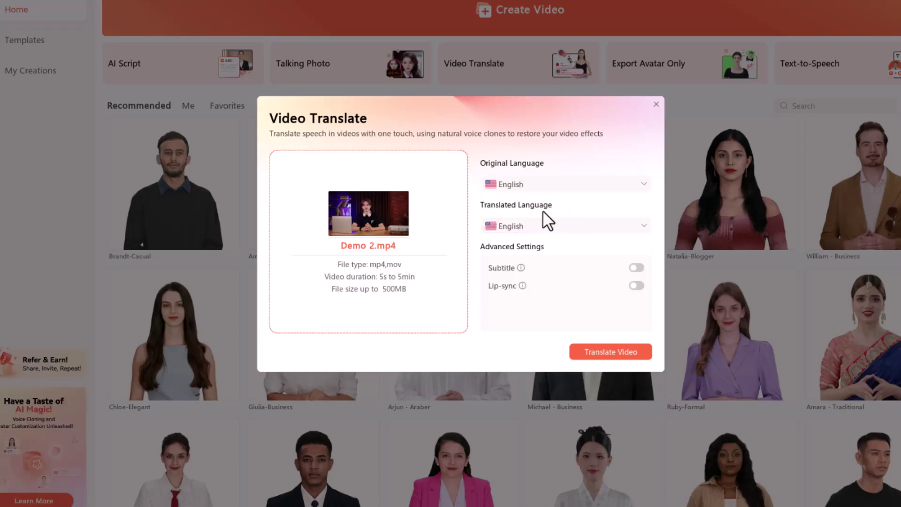
Step: Browse the Translated Language list for the target language
left_click(552, 227)
scroll(542, 258, "down", 8)
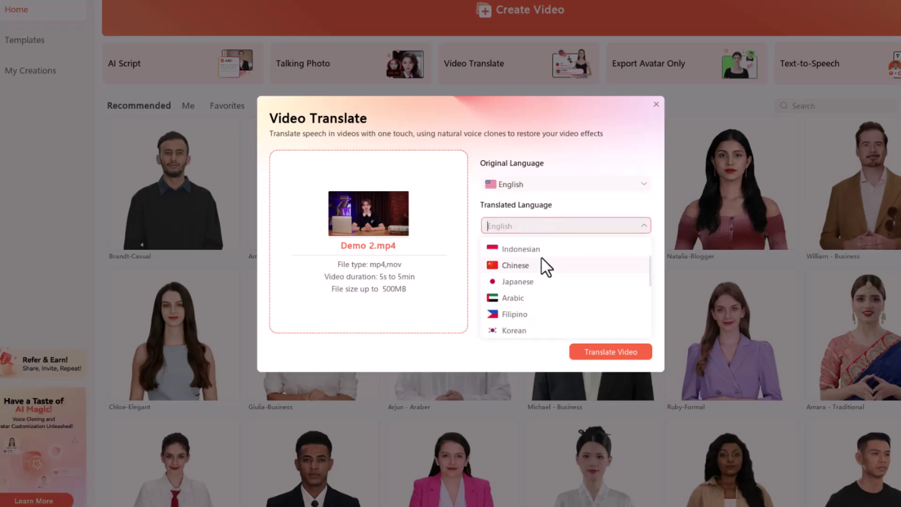
scroll(540, 257, "down", 2)
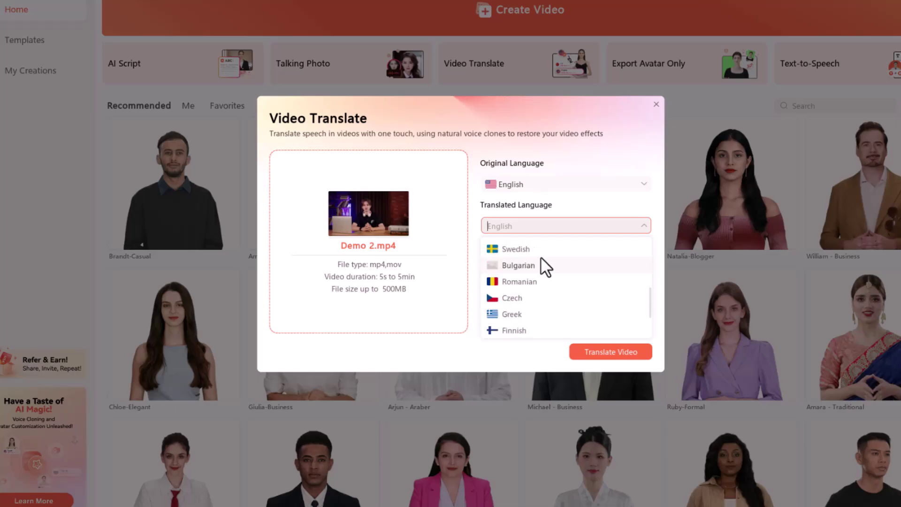
scroll(541, 257, "up", 3)
scroll(541, 257, "up", 2)
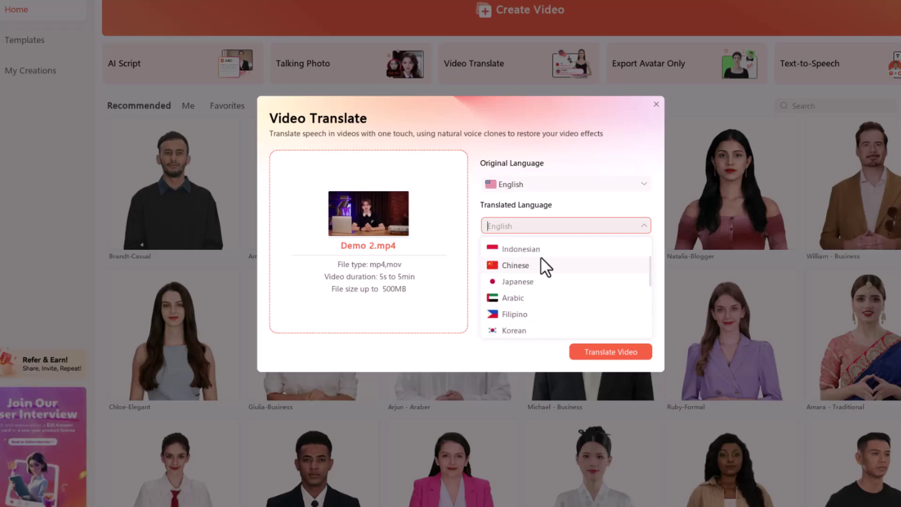
scroll(541, 257, "up", 2)
scroll(540, 258, "down", 3)
scroll(540, 258, "down", 1)
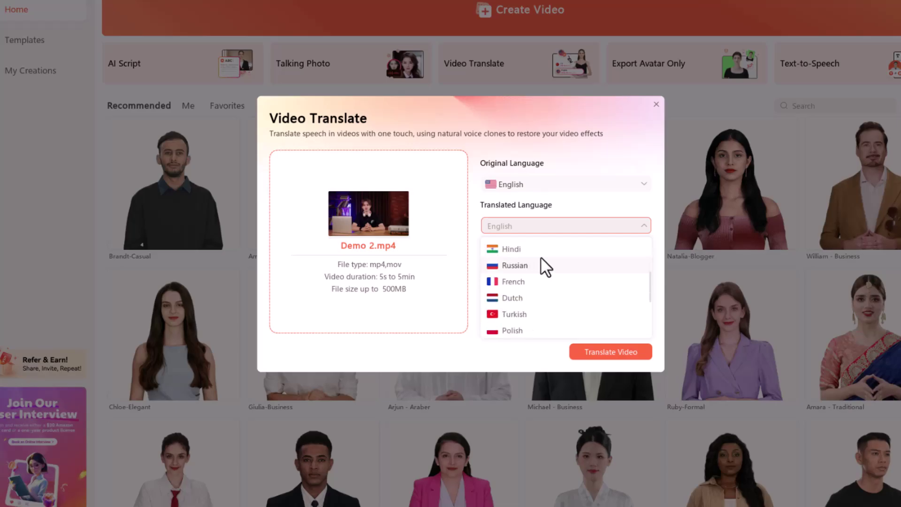
Step: Choose Hindi as the target language and start translating Demo 2.mp4
left_click(536, 253)
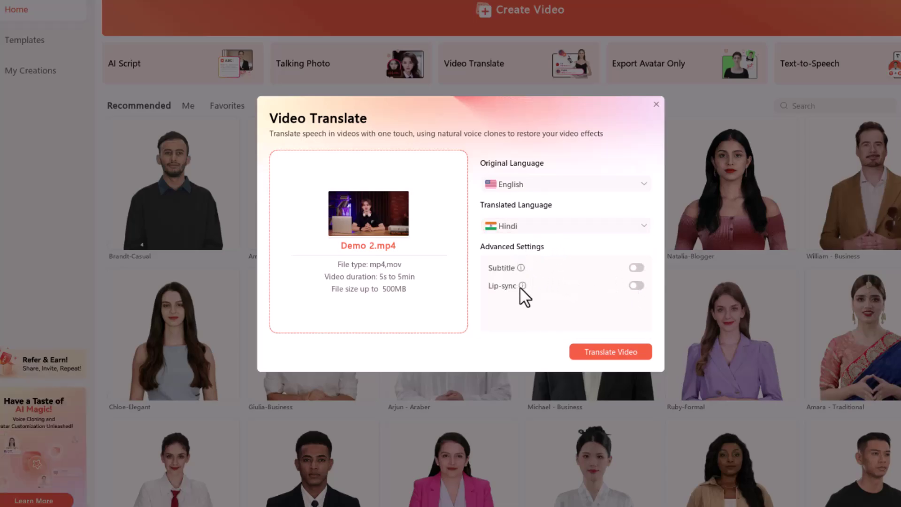
mouse_move(522, 286)
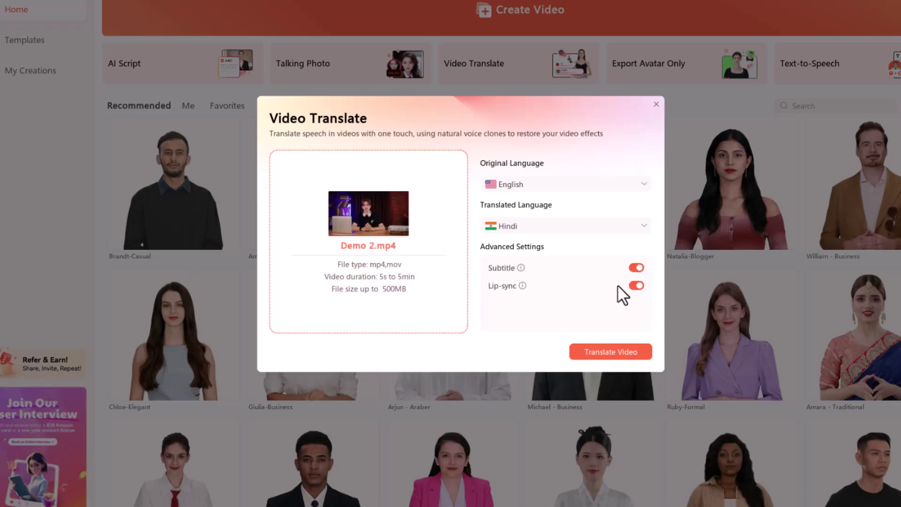
left_click(607, 351)
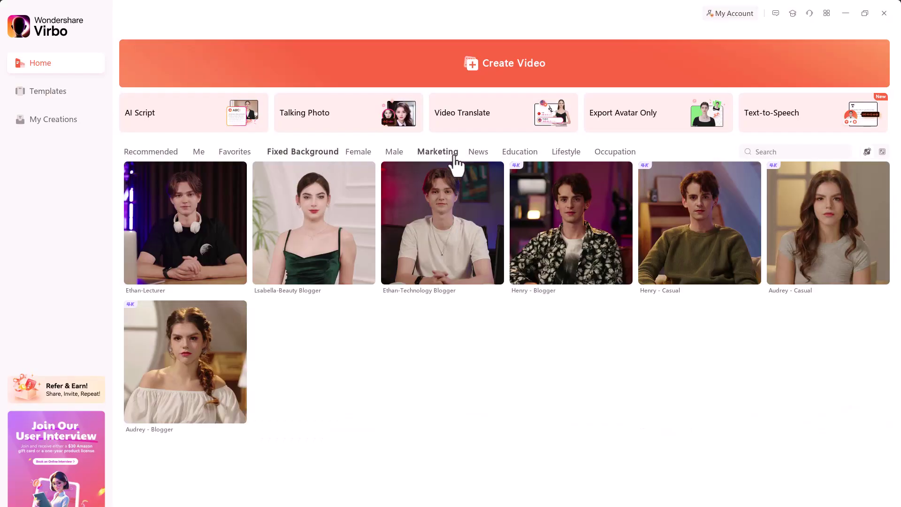
Step: Browse the Marketing, News, Education and Lifestyle avatars, then search avatars for 'GAB'
left_click(454, 155)
left_click(474, 154)
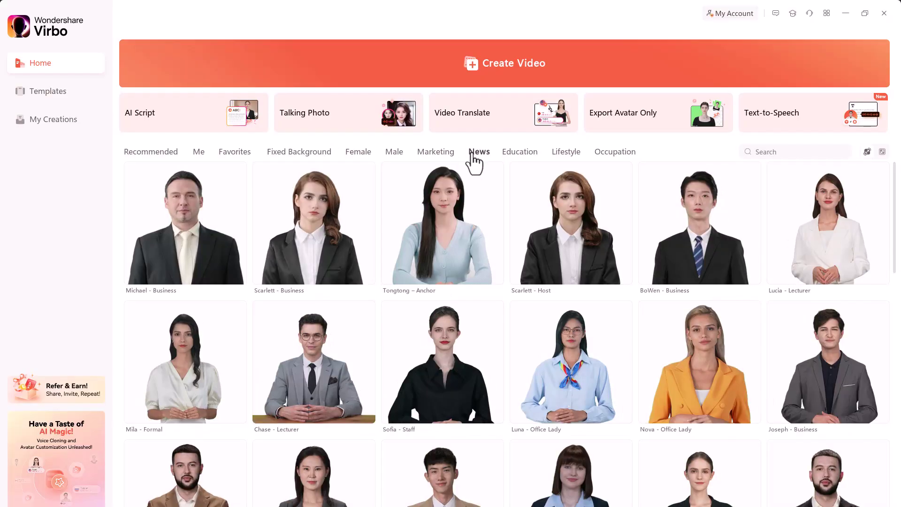
scroll(529, 201, "down", 3)
left_click(516, 155)
left_click(559, 155)
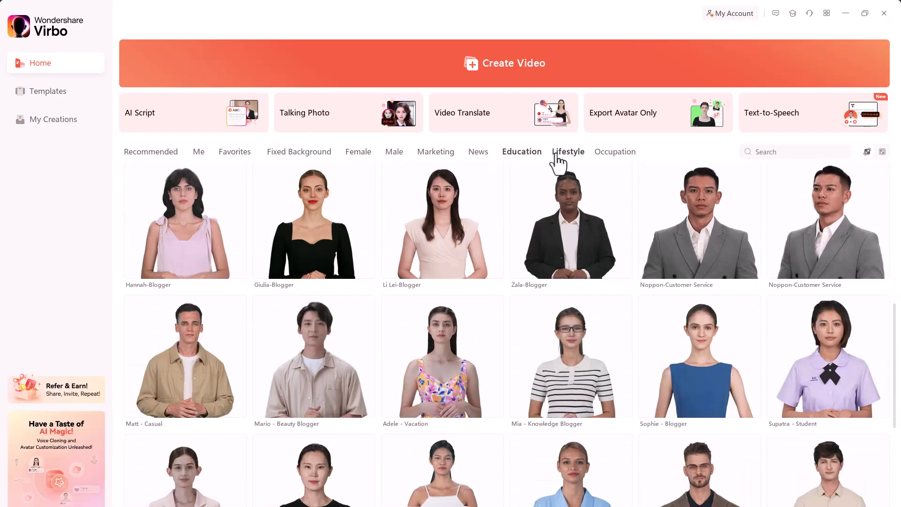
scroll(506, 210, "down", 3)
left_click(808, 152)
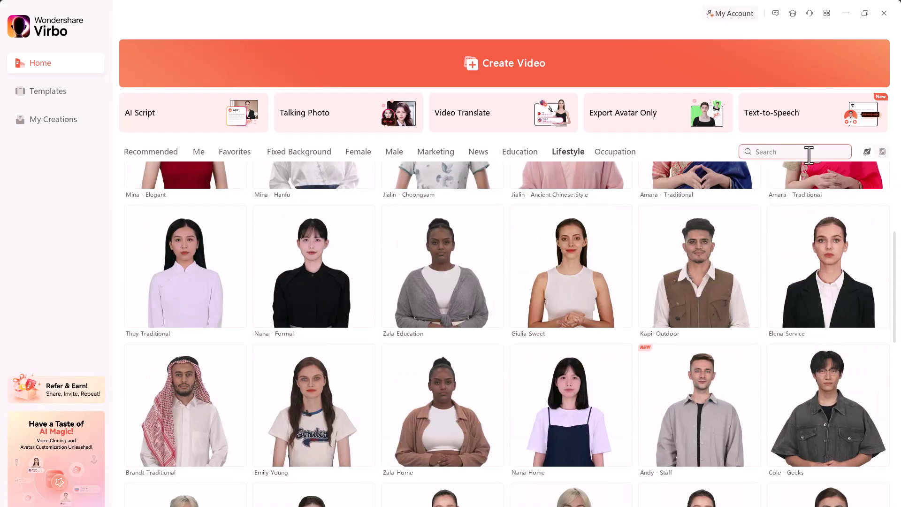
type("GAB")
key("Return")
Step: Show the 9:16 vertical E-commerce and Social Media video templates
left_click(48, 91)
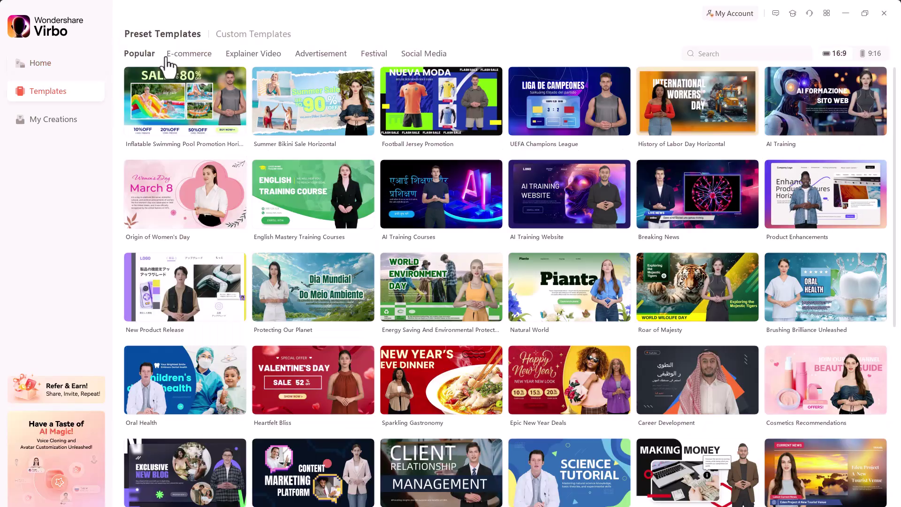
left_click(183, 53)
left_click(870, 53)
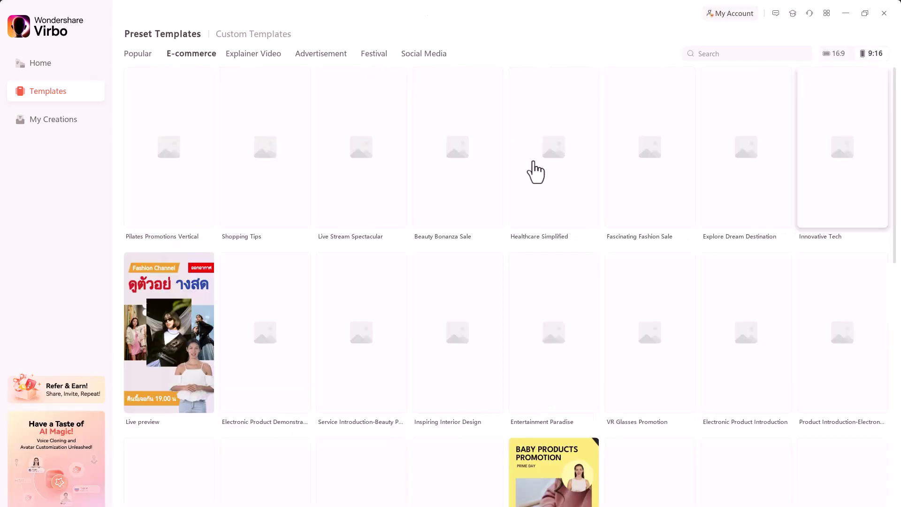
left_click(425, 53)
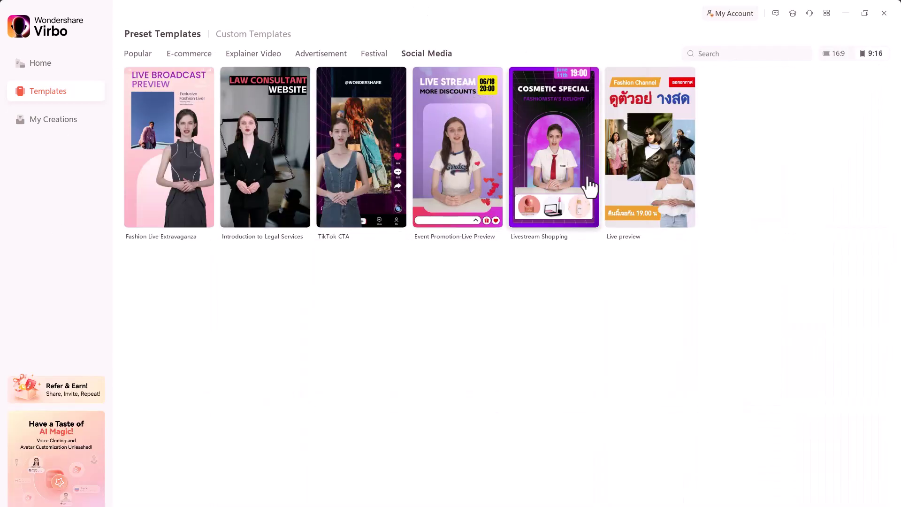